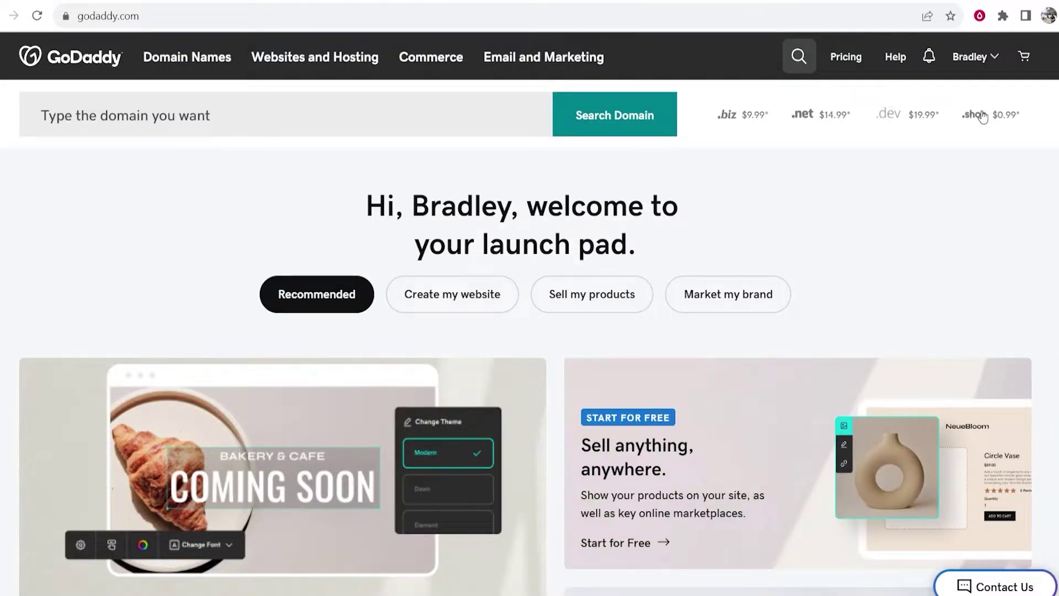
# Step: Open knowledgebasehub.com's dashboard from GoDaddy My Products and select its domain name to copy
pyautogui.click(972, 66)
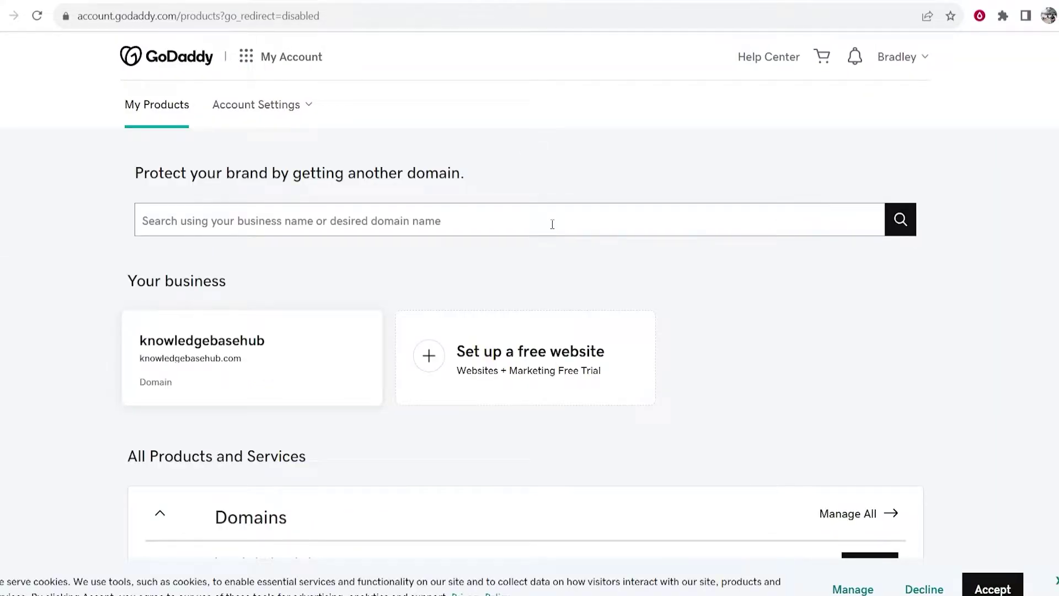
pyautogui.scroll(-4, 253, 235)
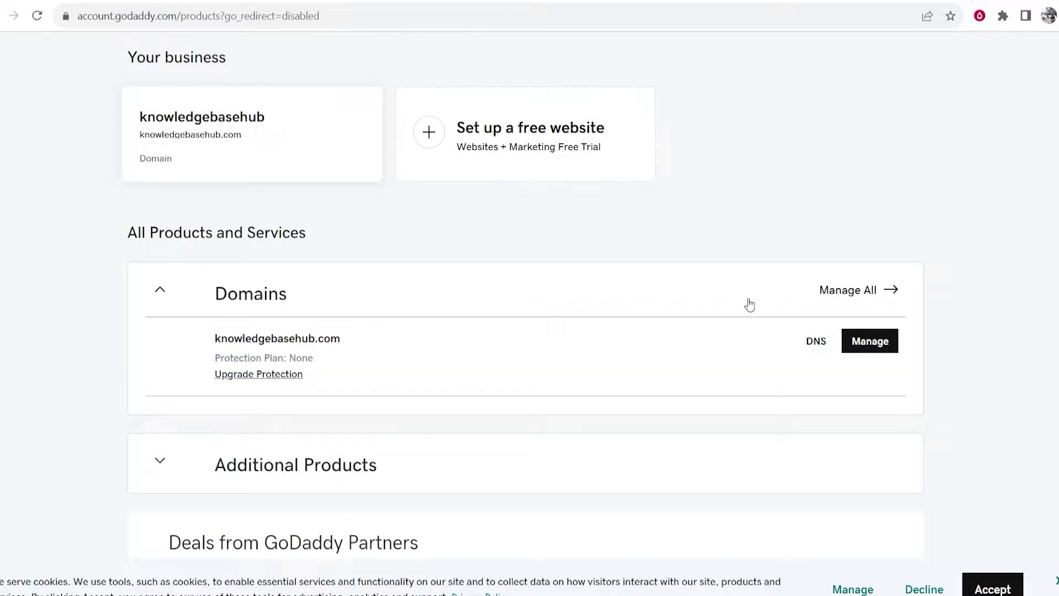
pyautogui.click(870, 342)
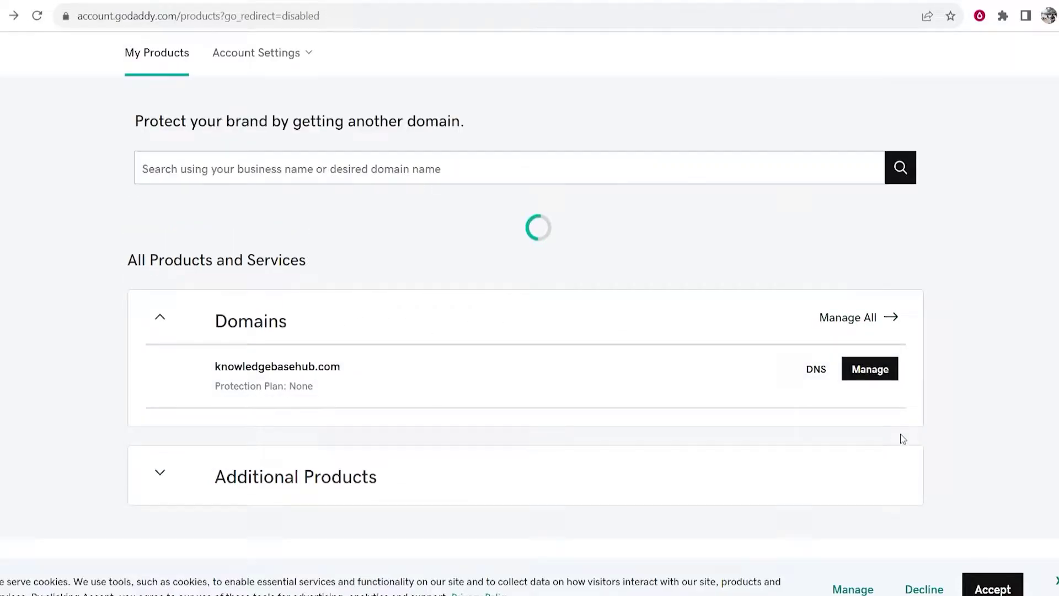
pyautogui.scroll(-3, 861, 420)
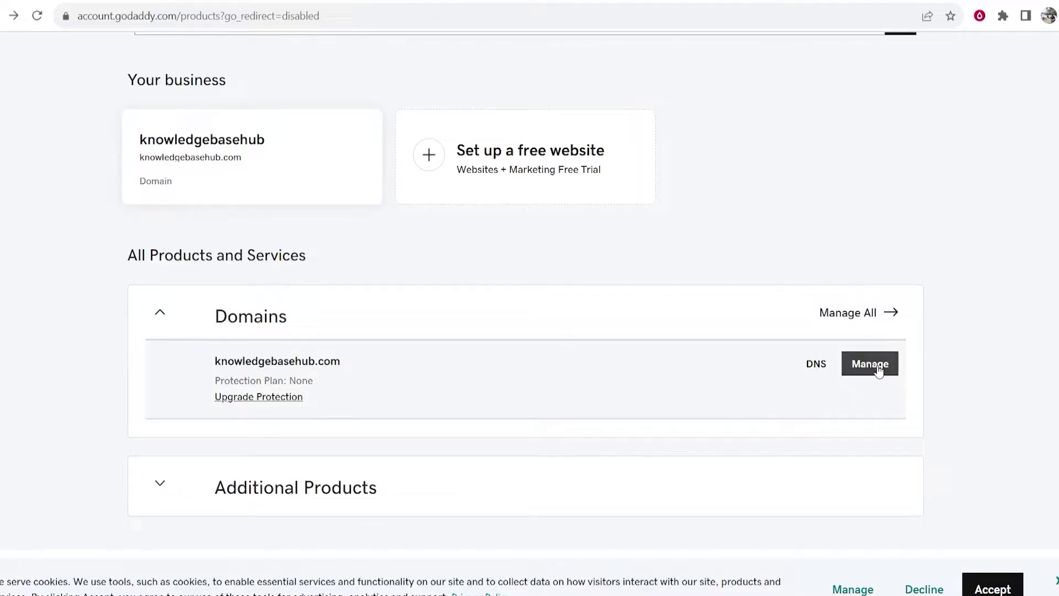
pyautogui.click(879, 369)
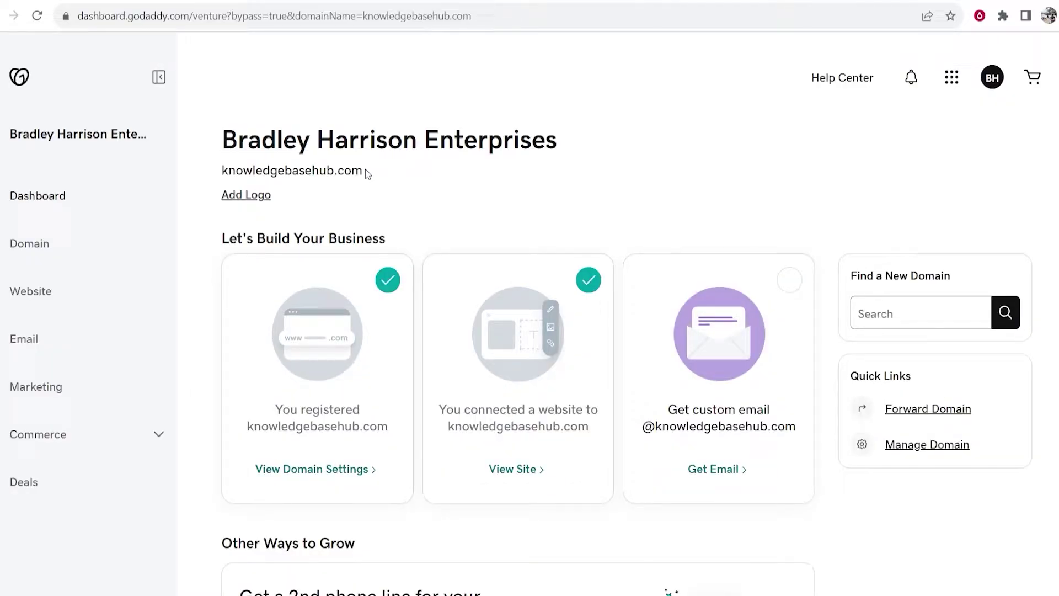
pyautogui.moveTo(366, 171); pyautogui.dragTo(226, 169)
pyautogui.rightClick(229, 170)
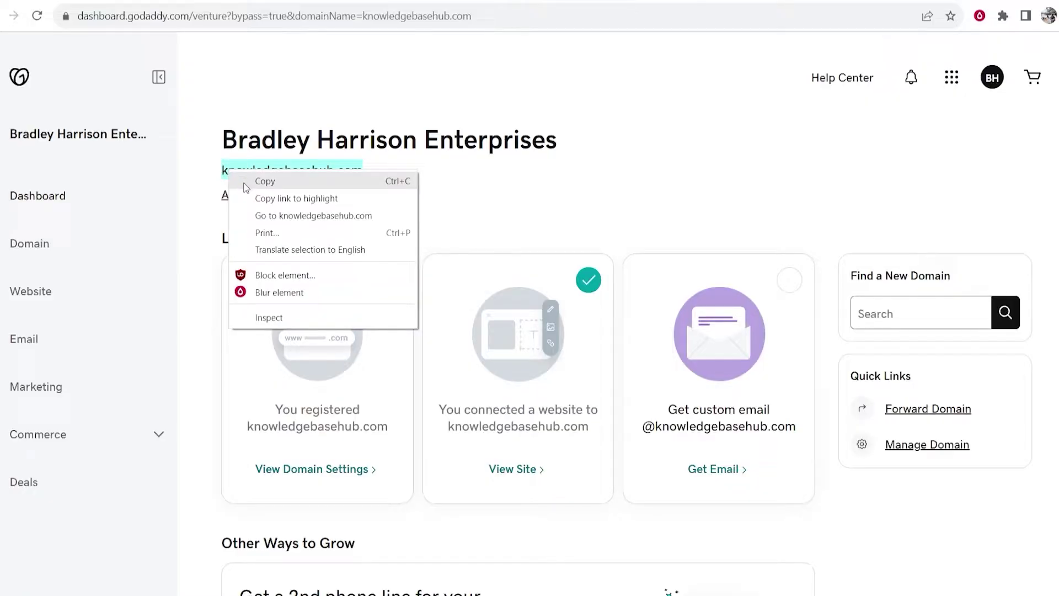
# Step: Copy knowledgebasehub.com, sign in to Hostinger, and open the transfer-existing-domain page under Domains
pyautogui.click(246, 184)
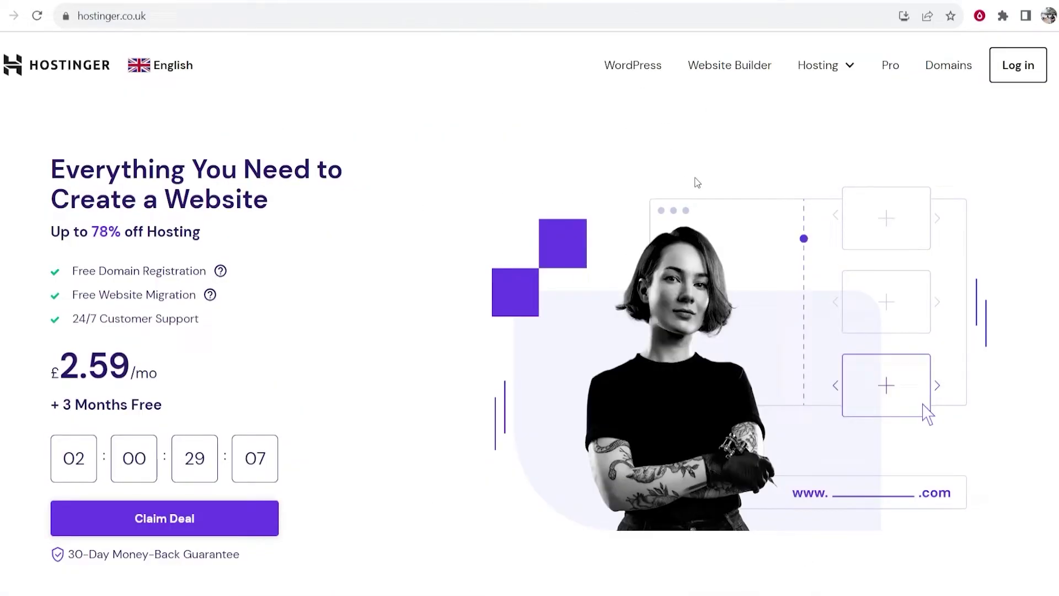
pyautogui.click(1005, 83)
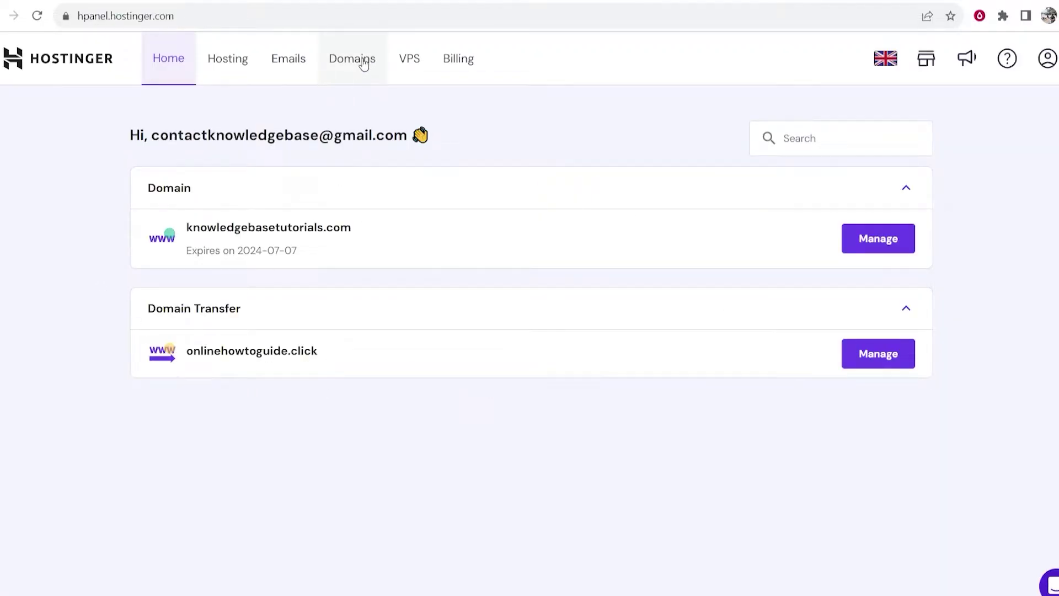
pyautogui.click(351, 67)
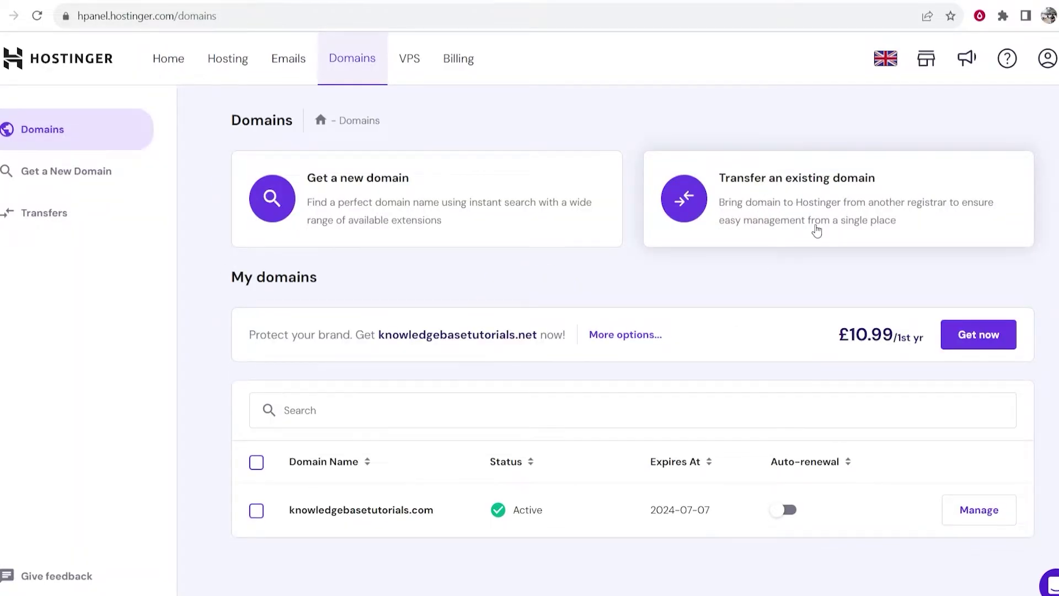
pyautogui.click(752, 202)
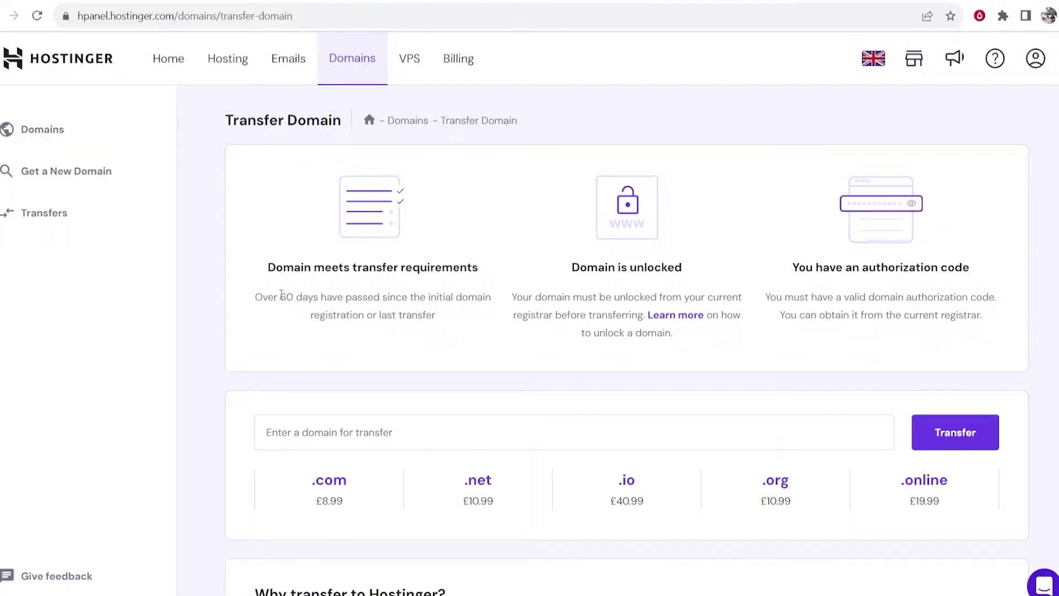
# Step: Review the transfer requirements: 60-day rule, unlocked domain, and authorization code
pyautogui.moveTo(282, 297); pyautogui.dragTo(319, 296)
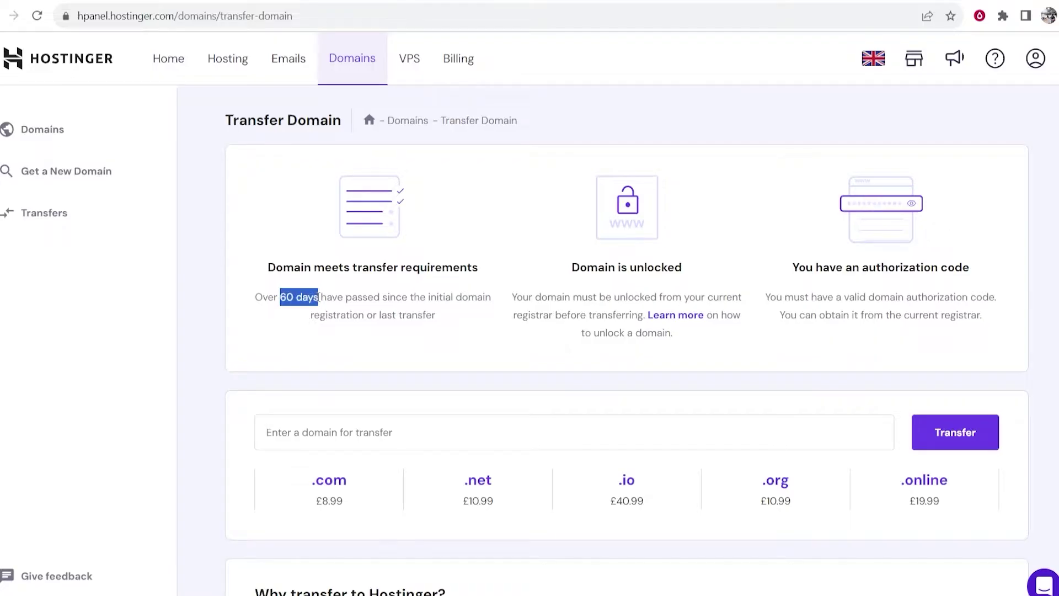
pyautogui.moveTo(573, 266); pyautogui.dragTo(706, 274)
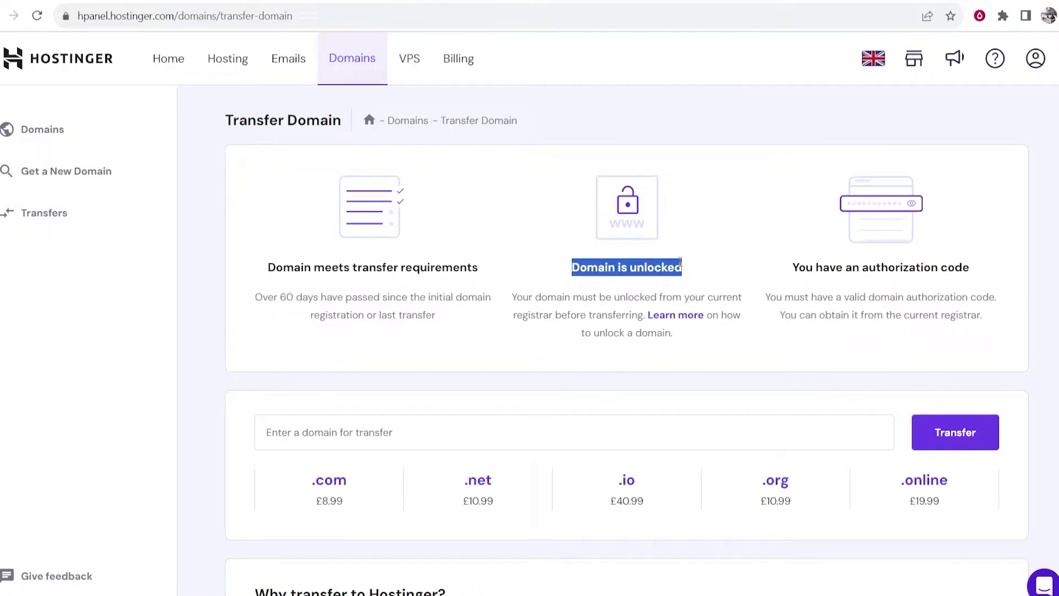
pyautogui.click(682, 264)
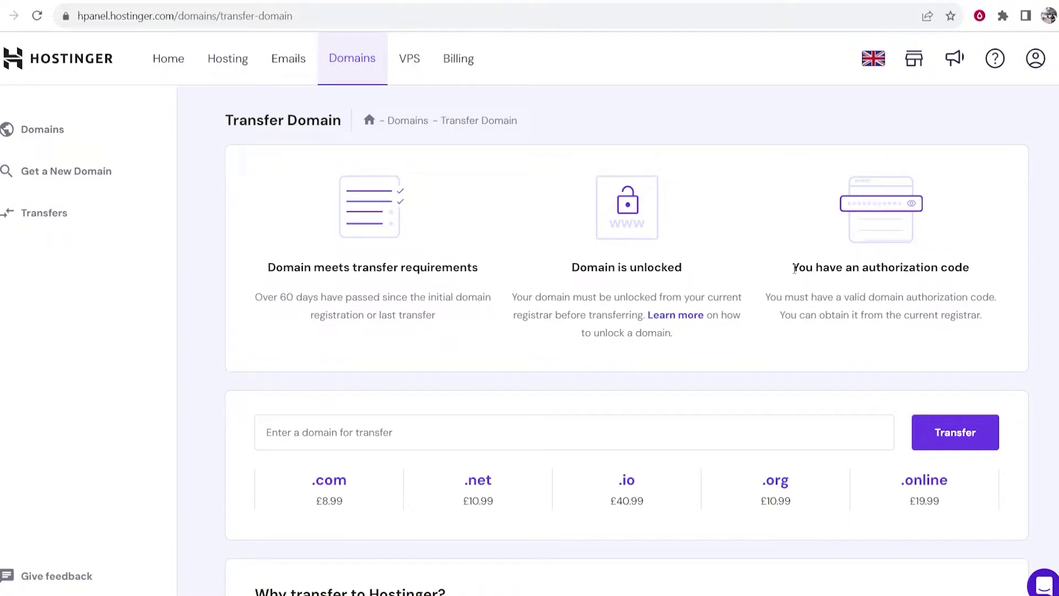
pyautogui.moveTo(794, 269); pyautogui.dragTo(969, 267)
pyautogui.click(968, 267)
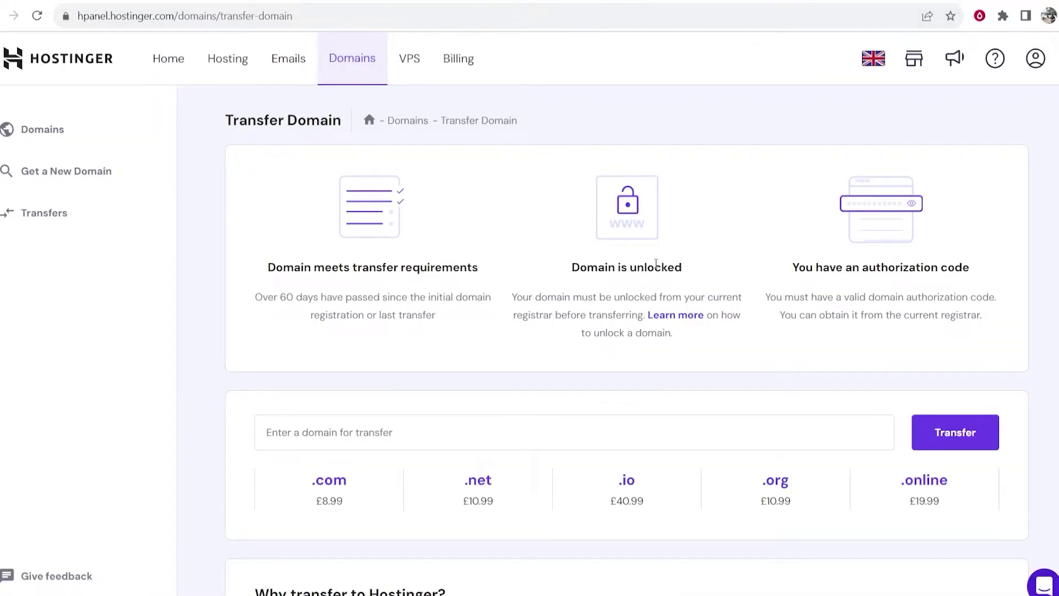
# Step: Paste knowledgebasehub.com, run the transfer check, and note the locked-at-current-registrar warning
pyautogui.scroll(-3, 353, 312)
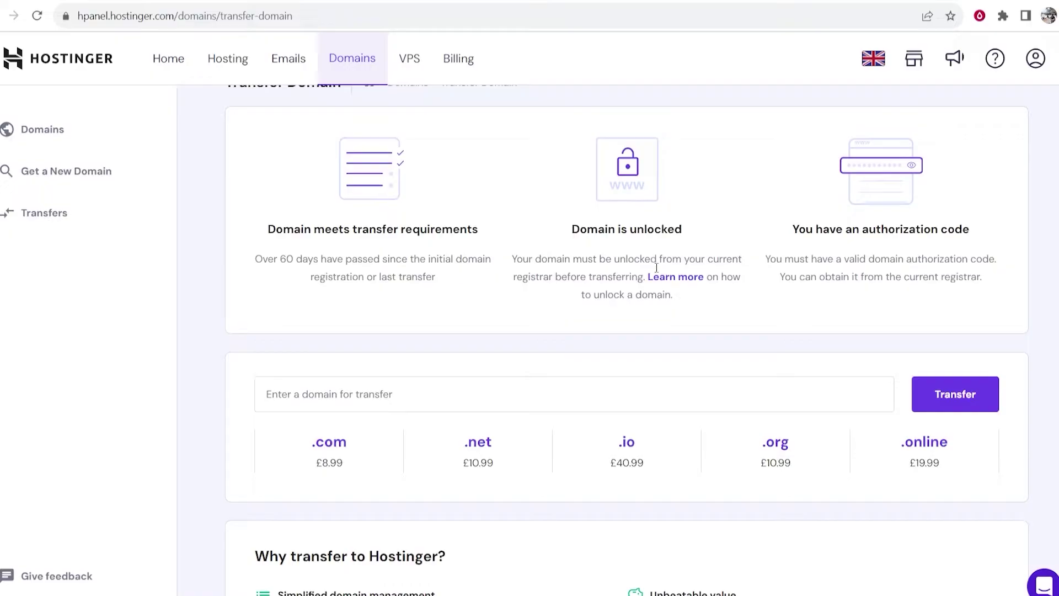
pyautogui.click(328, 289)
pyautogui.click(373, 396)
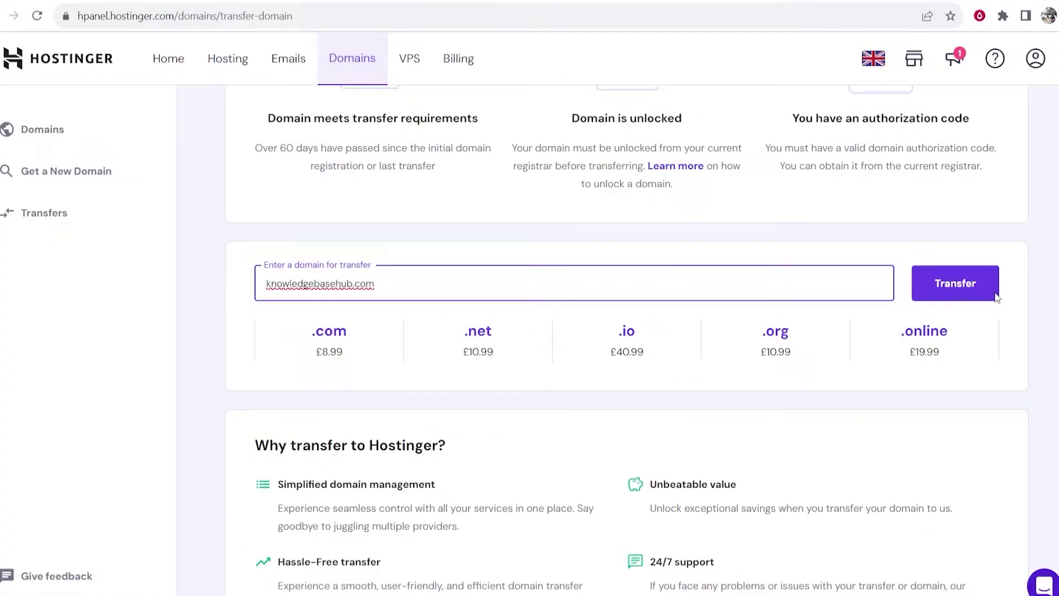
pyautogui.click(961, 279)
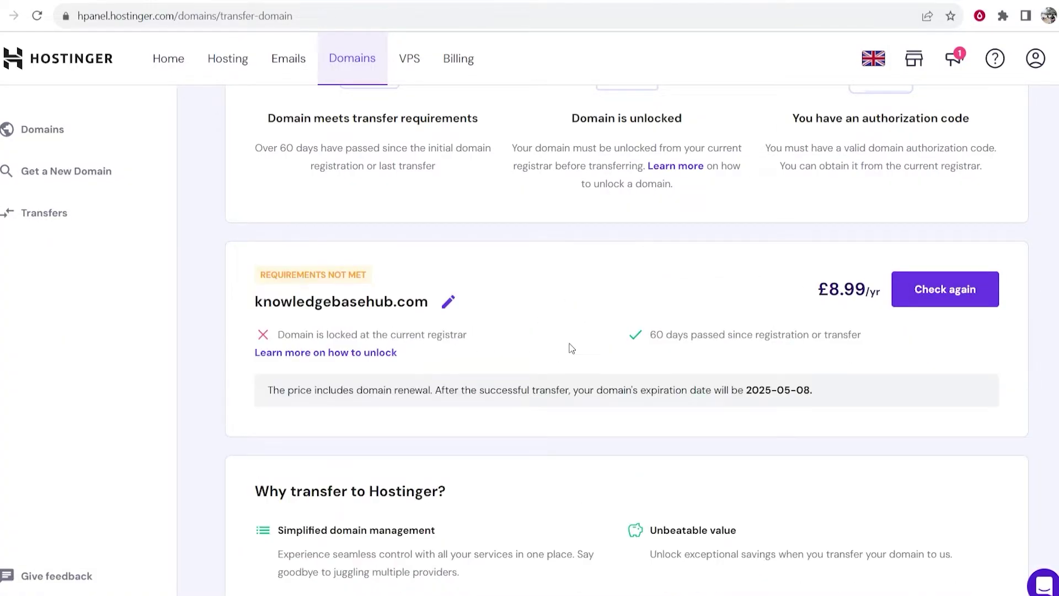
pyautogui.moveTo(392, 335); pyautogui.dragTo(467, 335)
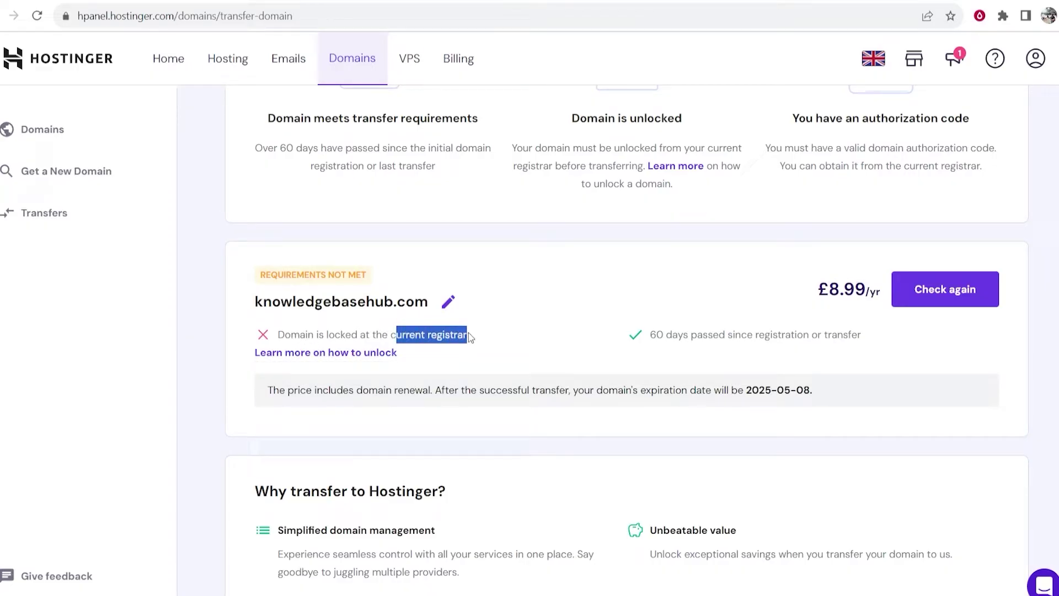
pyautogui.click(375, 334)
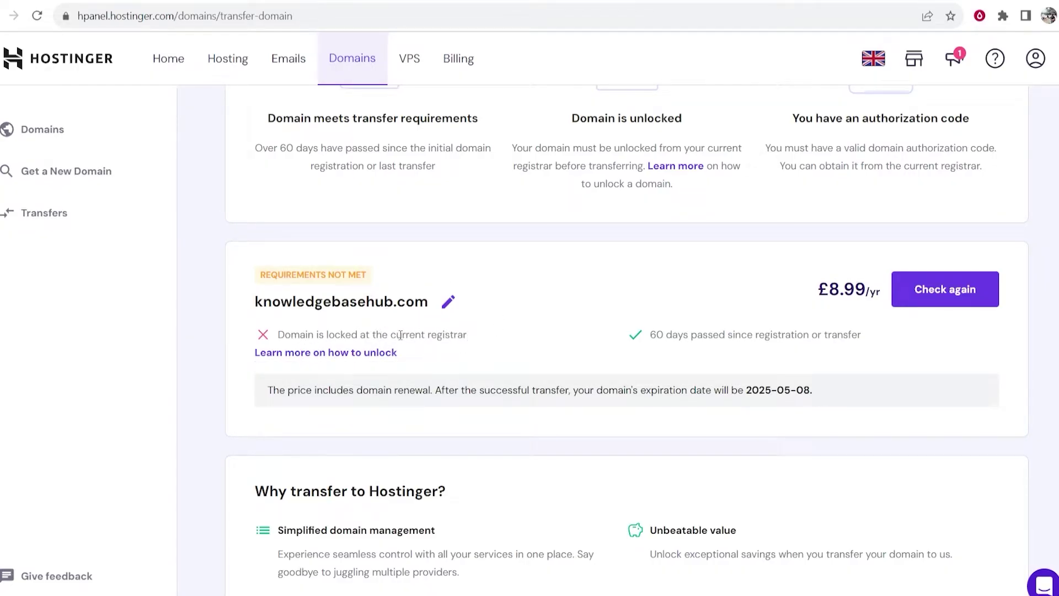
pyautogui.click(682, 1)
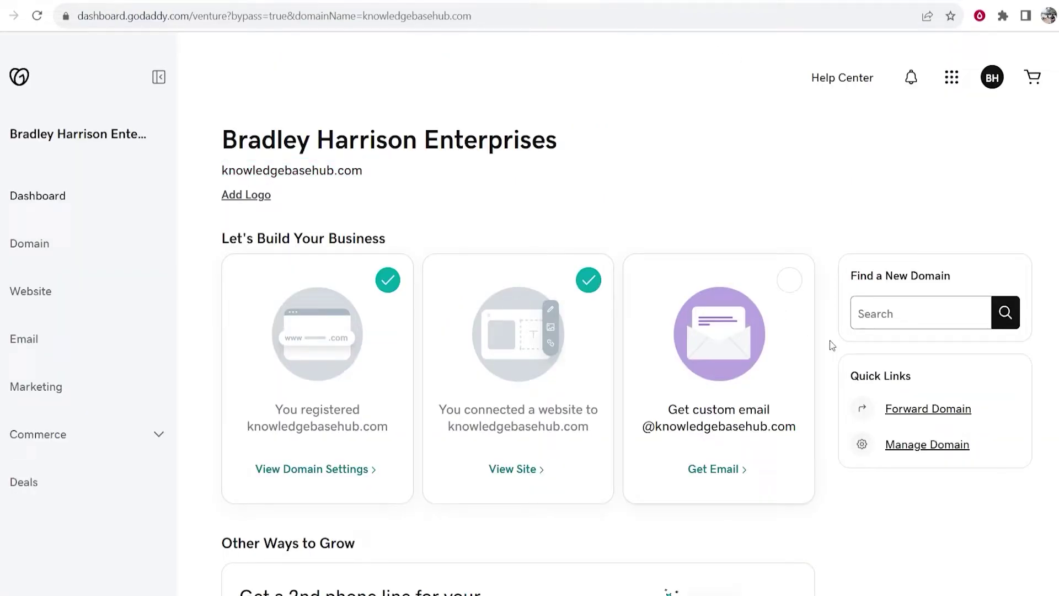
# Step: Turn off Domain Lock for knowledgebasehub.com in GoDaddy's domain settings and confirm the unlock
pyautogui.click(926, 453)
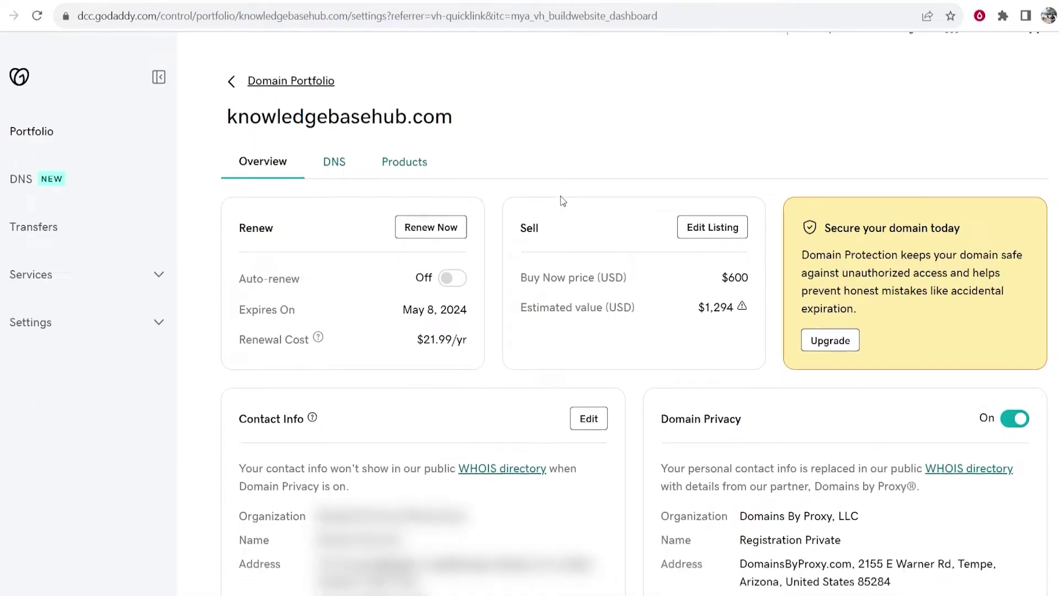
pyautogui.scroll(-5, 560, 198)
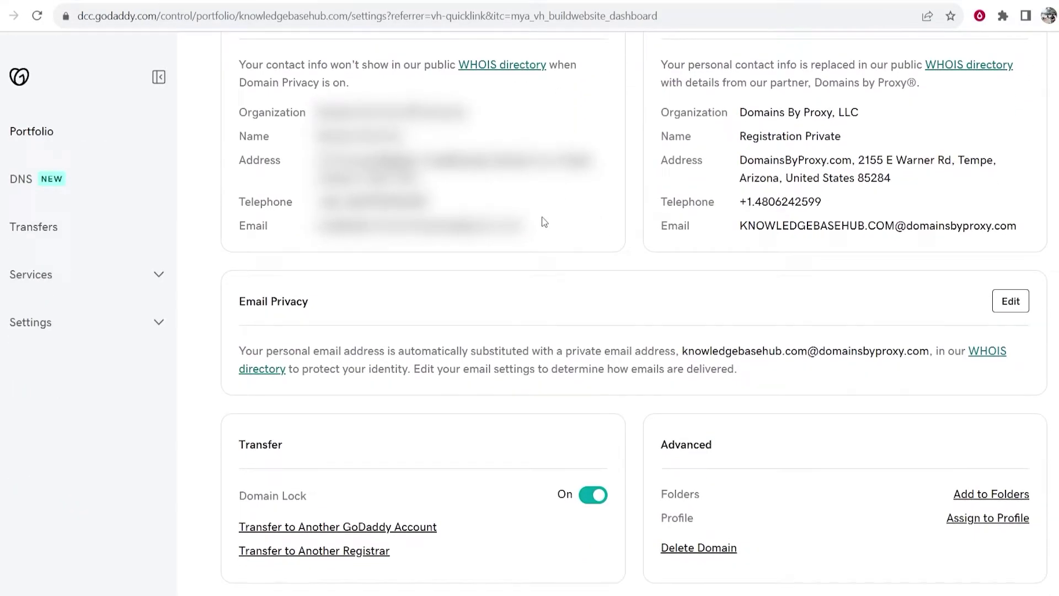
pyautogui.moveTo(274, 497); pyautogui.dragTo(247, 497)
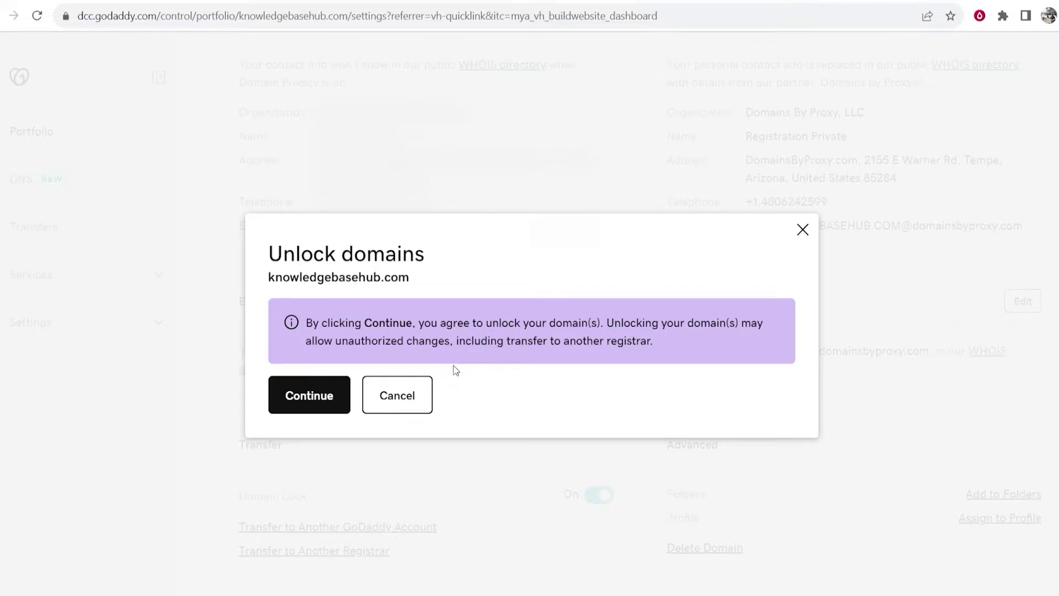
pyautogui.click(310, 397)
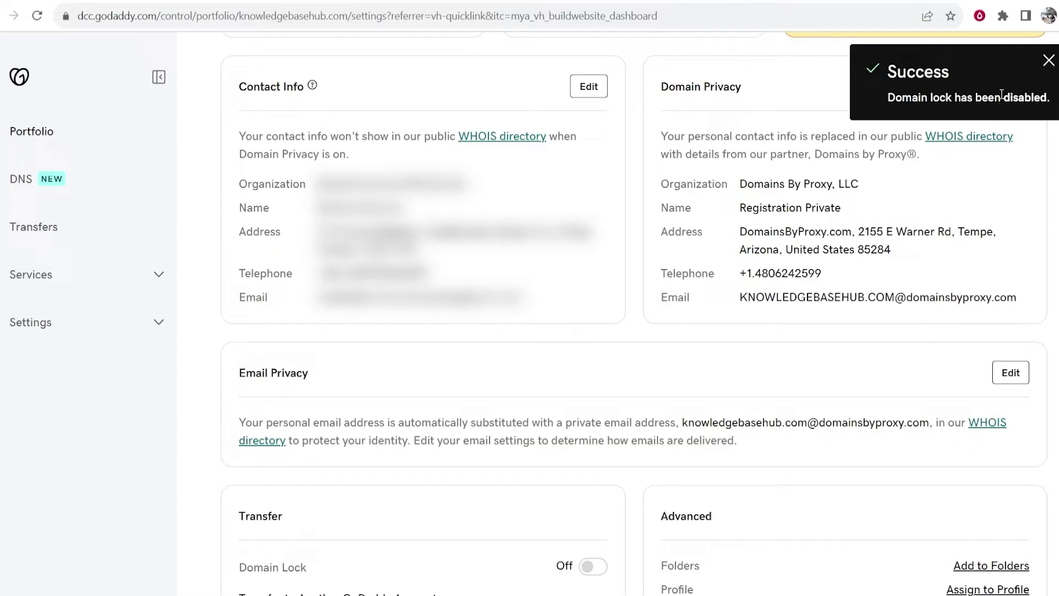
pyautogui.moveTo(1005, 98); pyautogui.dragTo(1054, 100)
pyautogui.scroll(-1, 998, 207)
# Step: Re-run Hostinger's transfer requirements check for knowledgebasehub.com several times
pyautogui.click(560, 5)
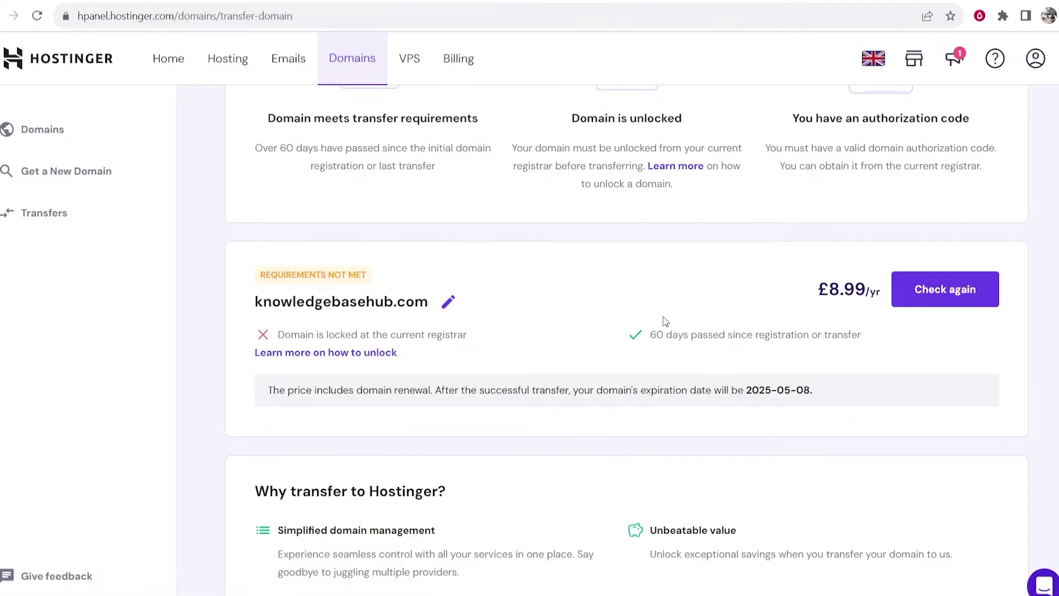
pyautogui.click(938, 296)
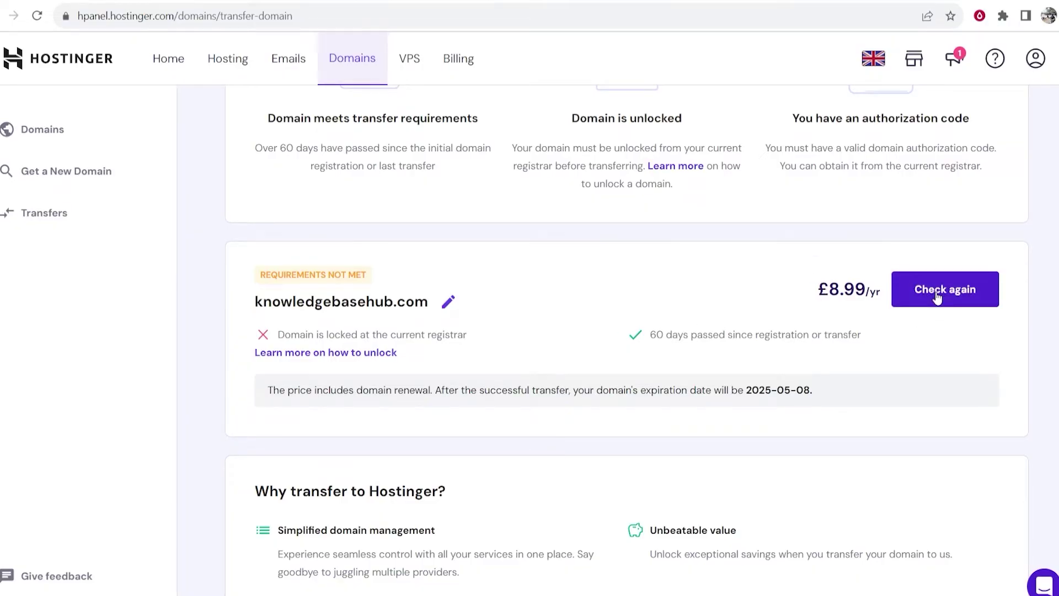
pyautogui.click(940, 297)
pyautogui.click(942, 298)
pyautogui.click(943, 300)
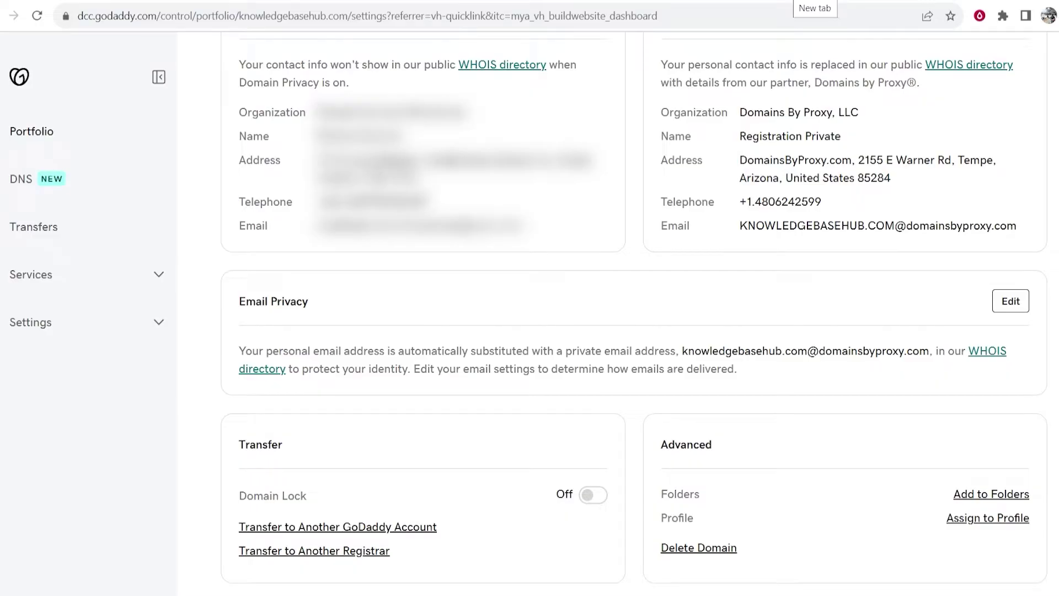
# Step: Load hostinger.co.uk in a new tab and go to the Domains list
pyautogui.hotkey('ctrl', 't')
pyautogui.write('hostinger.co.uk')
pyautogui.press('Return')
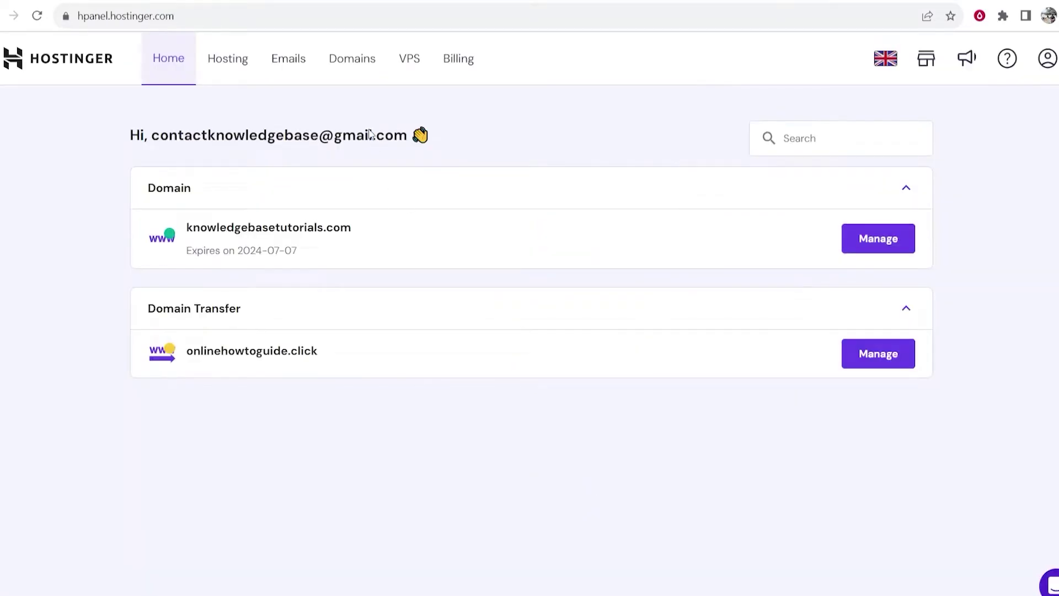
pyautogui.click(347, 59)
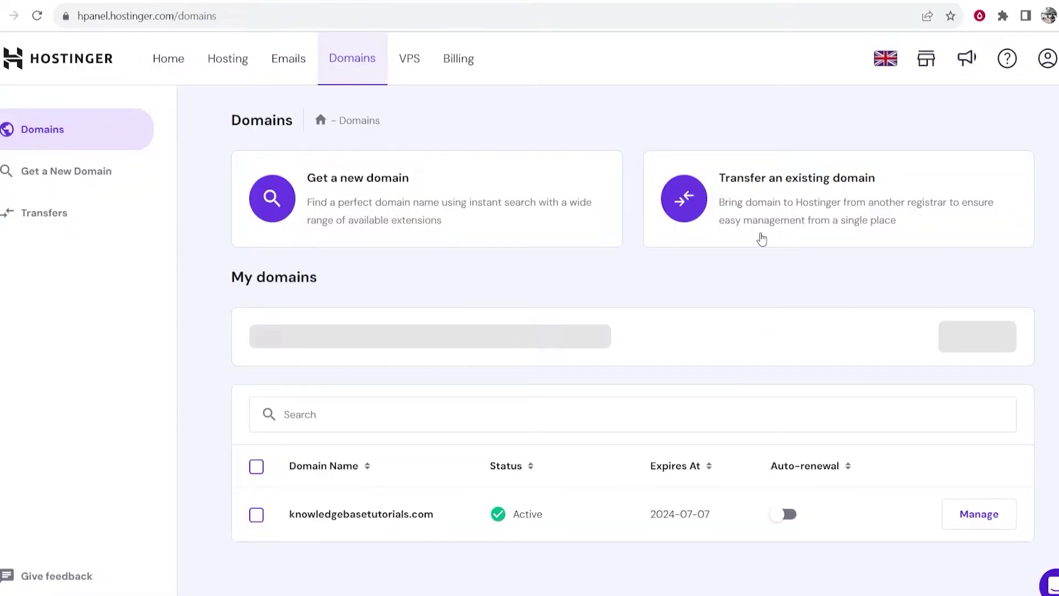
# Step: Paste knowledgebasehub.com into the transfer field and confirm it is ready for transfer at £8.99/yr
pyautogui.click(760, 236)
pyautogui.click(584, 428)
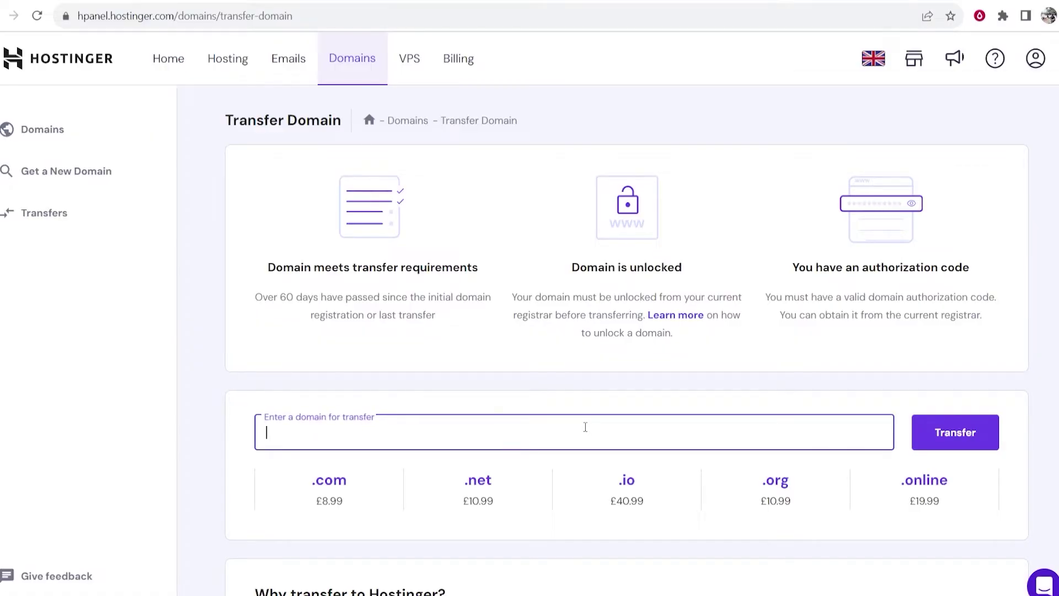
pyautogui.write('knowledgebasehub.com')
pyautogui.scroll(-1, 811, 428)
pyautogui.click(972, 352)
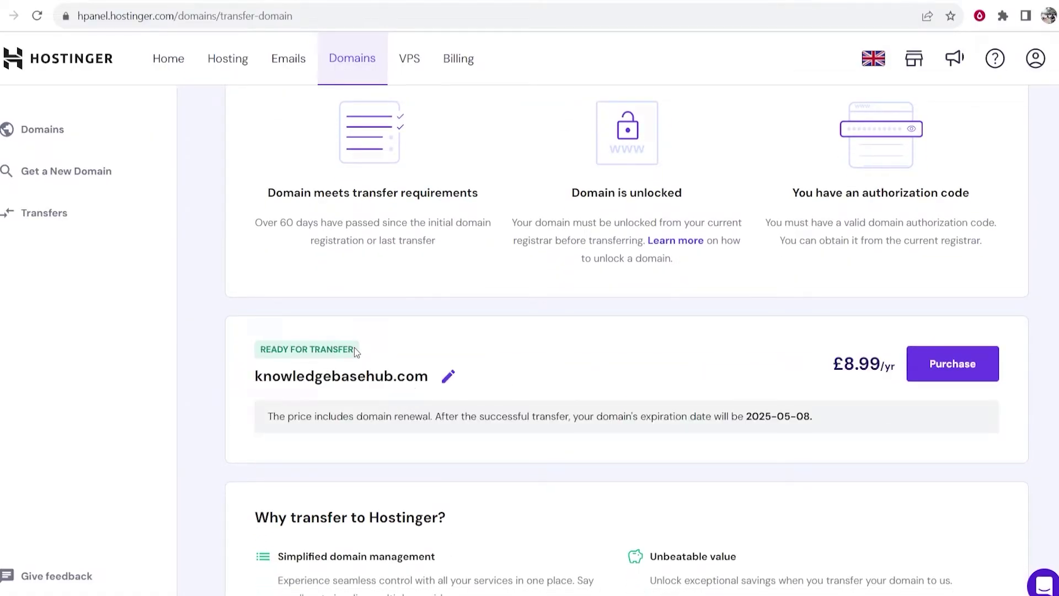
pyautogui.moveTo(356, 349); pyautogui.dragTo(255, 350)
pyautogui.click(303, 341)
# Step: Purchase the £8.99 knowledgebasehub.com domain transfer and pay with PayPal
pyautogui.click(965, 368)
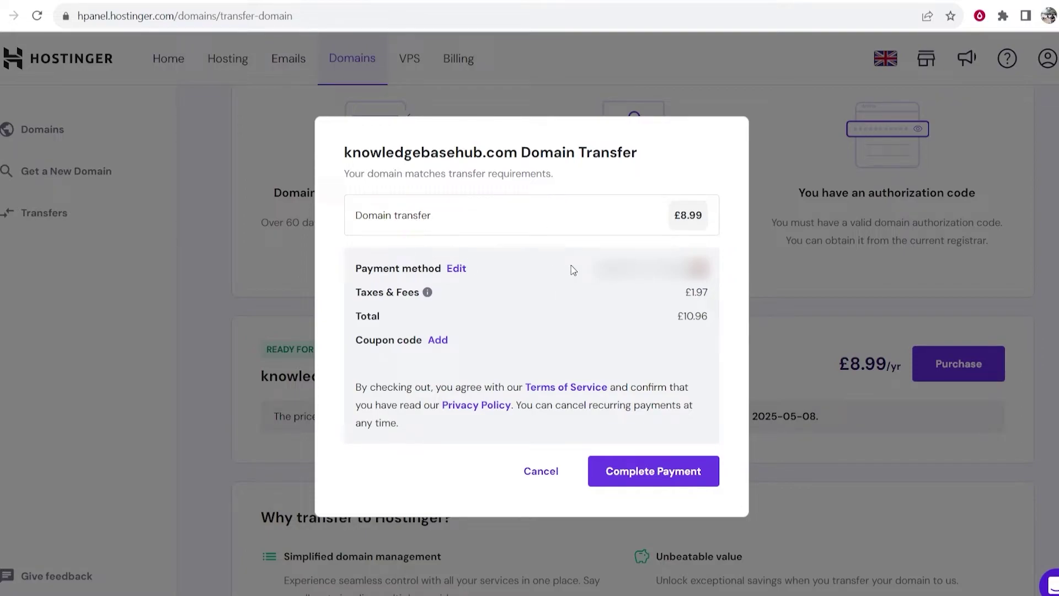
pyautogui.moveTo(675, 216); pyautogui.dragTo(706, 218)
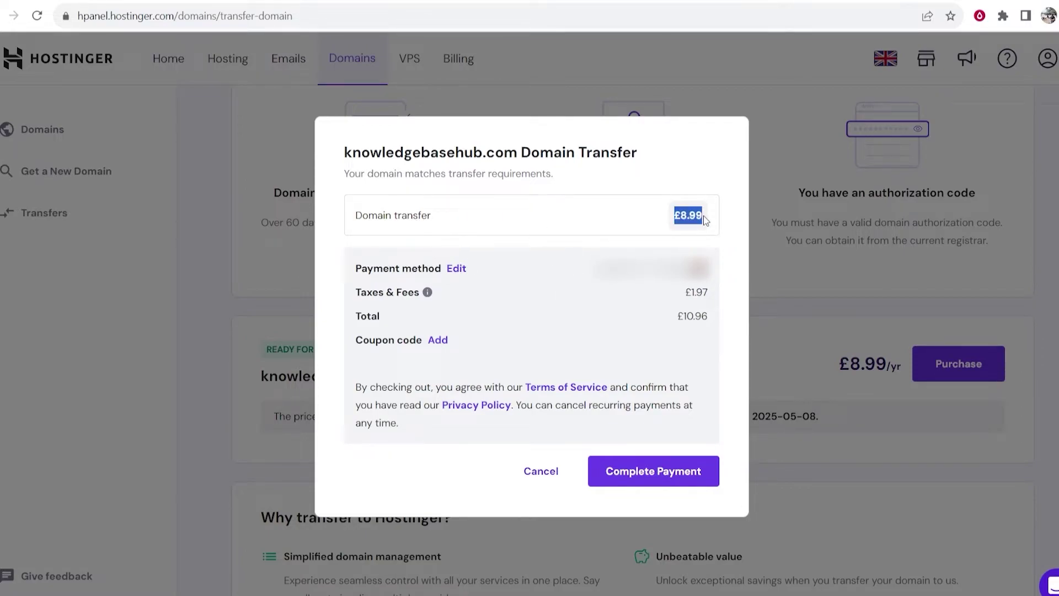
pyautogui.moveTo(505, 215); pyautogui.dragTo(358, 219)
pyautogui.click(366, 219)
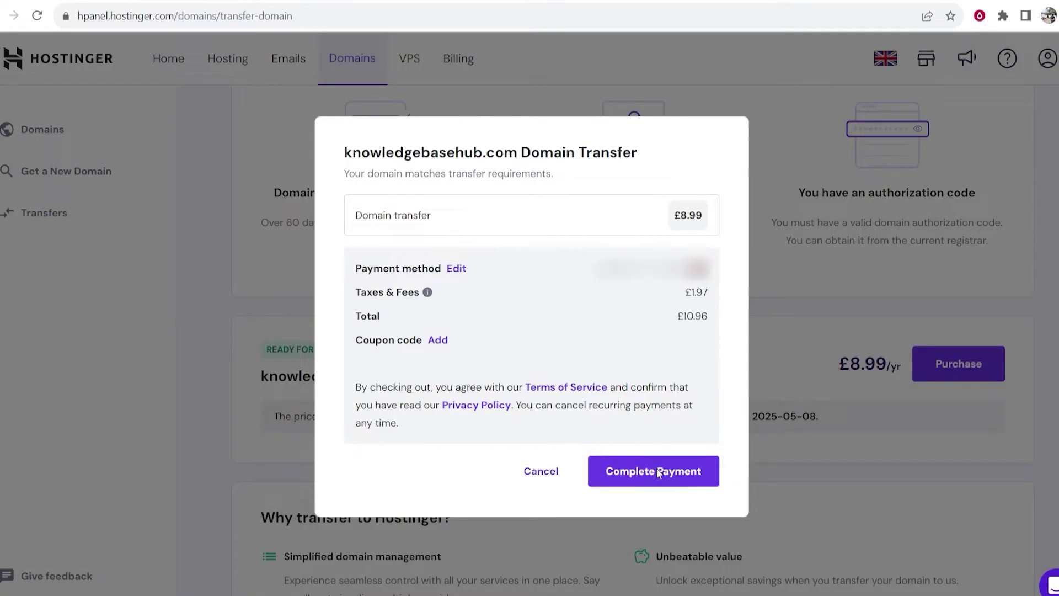
pyautogui.click(457, 274)
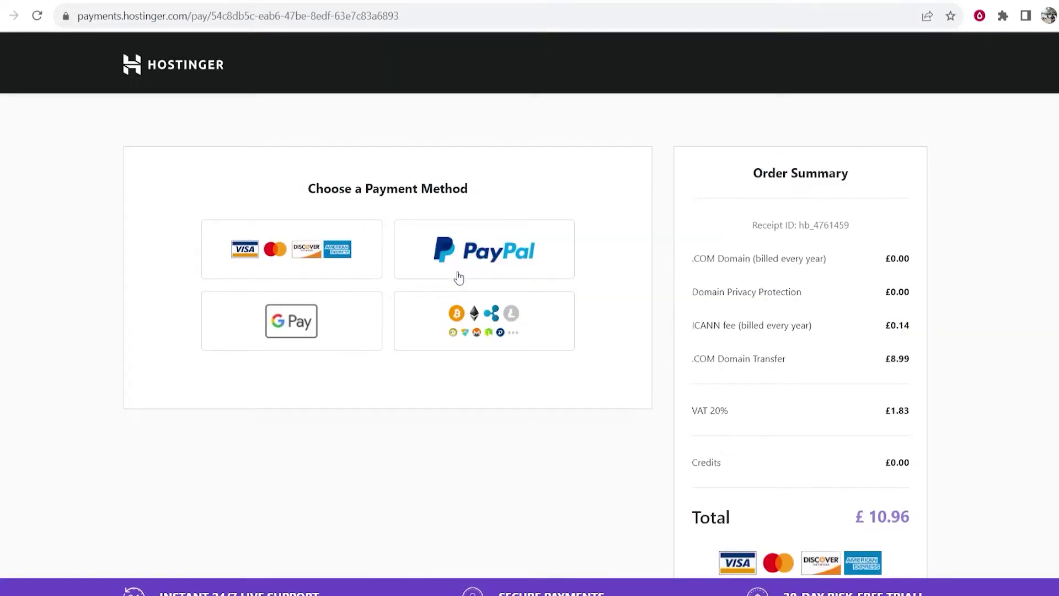
pyautogui.click(515, 243)
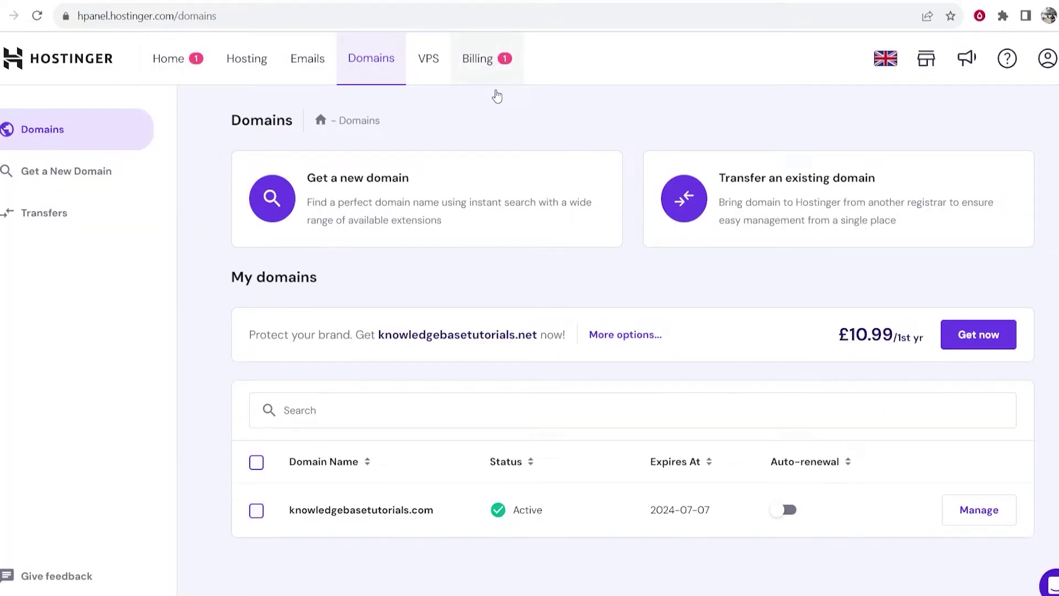
# Step: From Billing subscriptions, set up the knowledgebasehub.com transfer using the existing domain profile
pyautogui.click(493, 67)
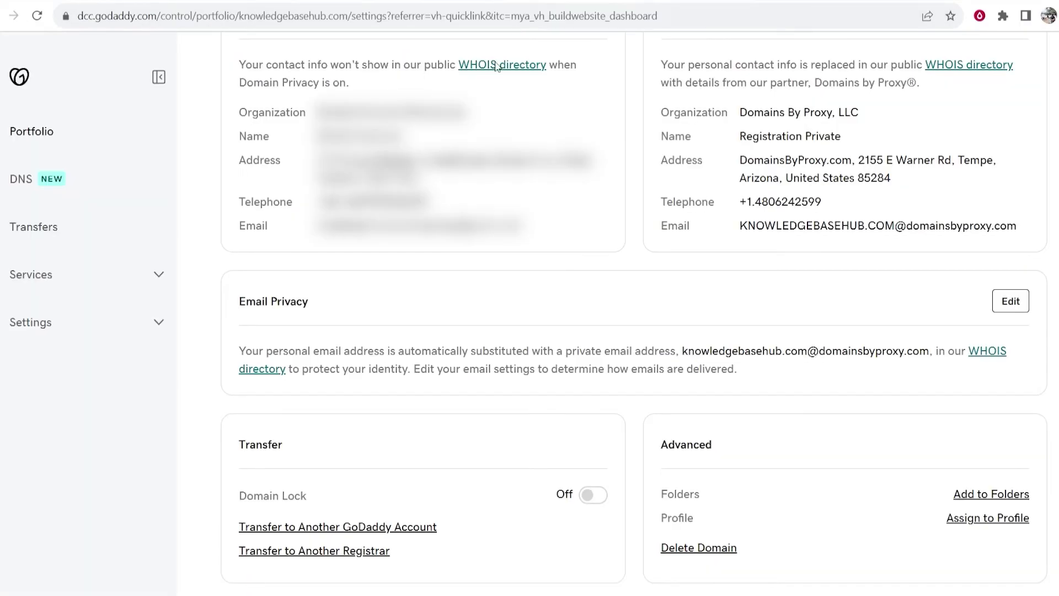
pyautogui.scroll(8, 505, 111)
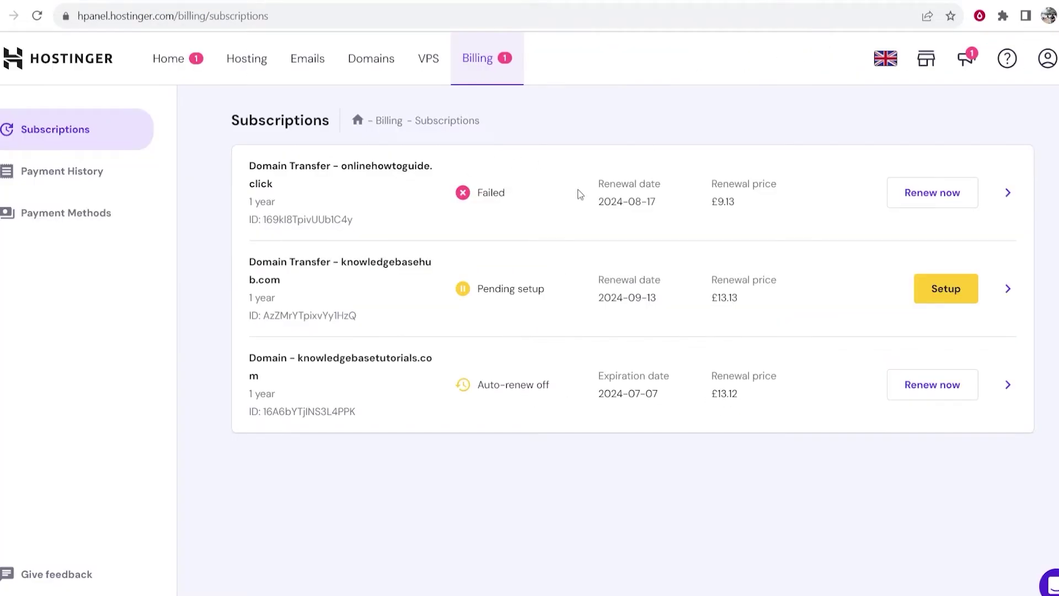
pyautogui.moveTo(334, 262); pyautogui.dragTo(430, 284)
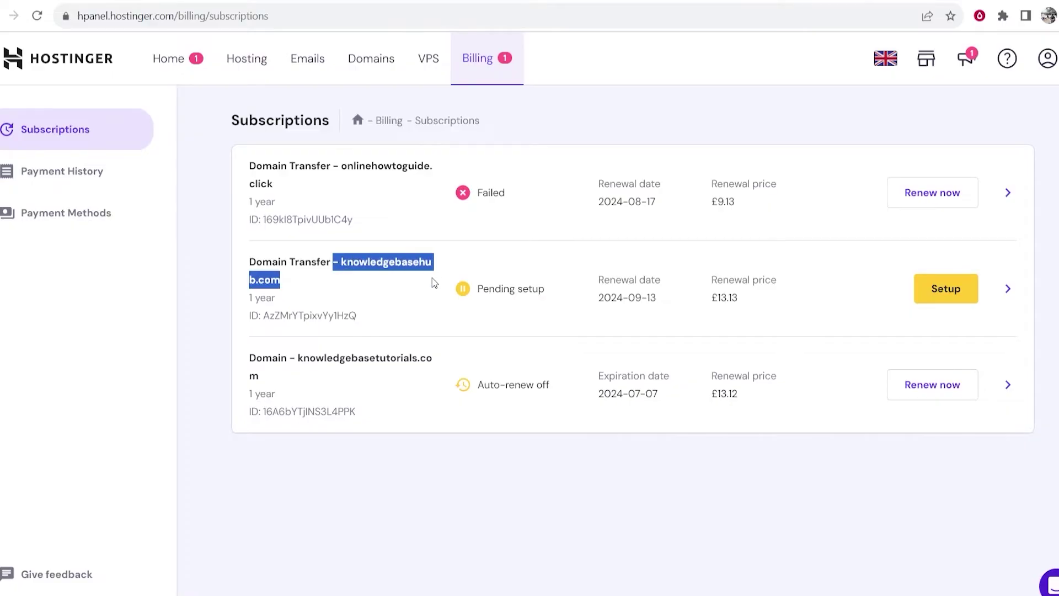
pyautogui.click(408, 280)
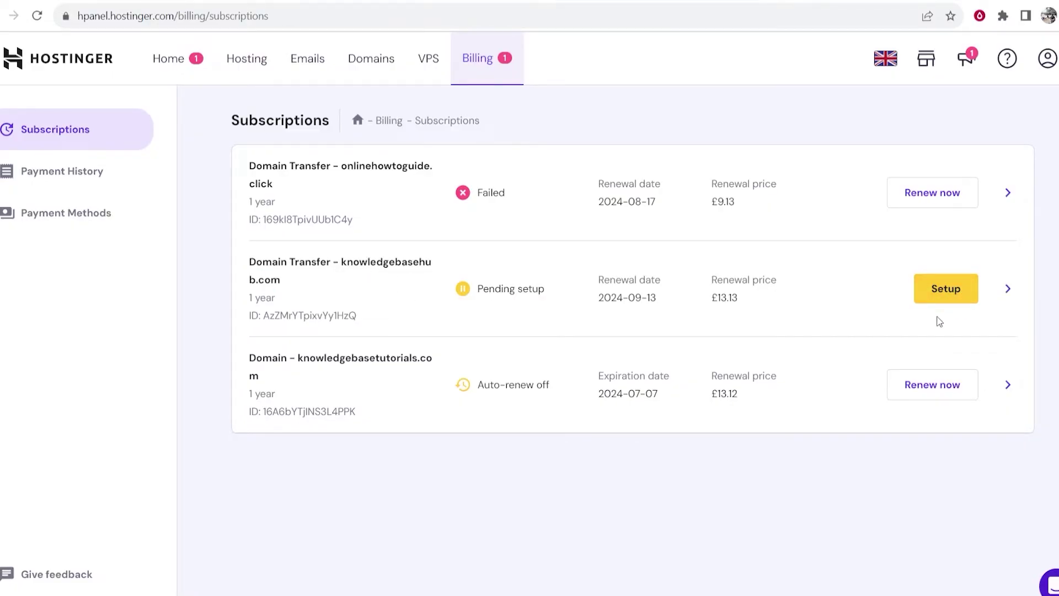
pyautogui.click(960, 294)
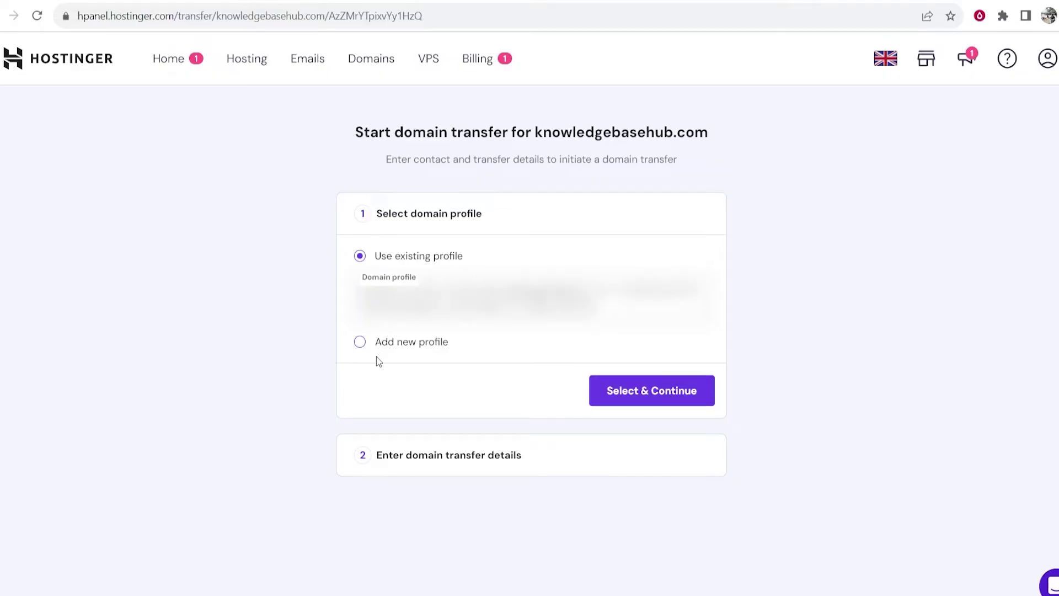
pyautogui.click(660, 394)
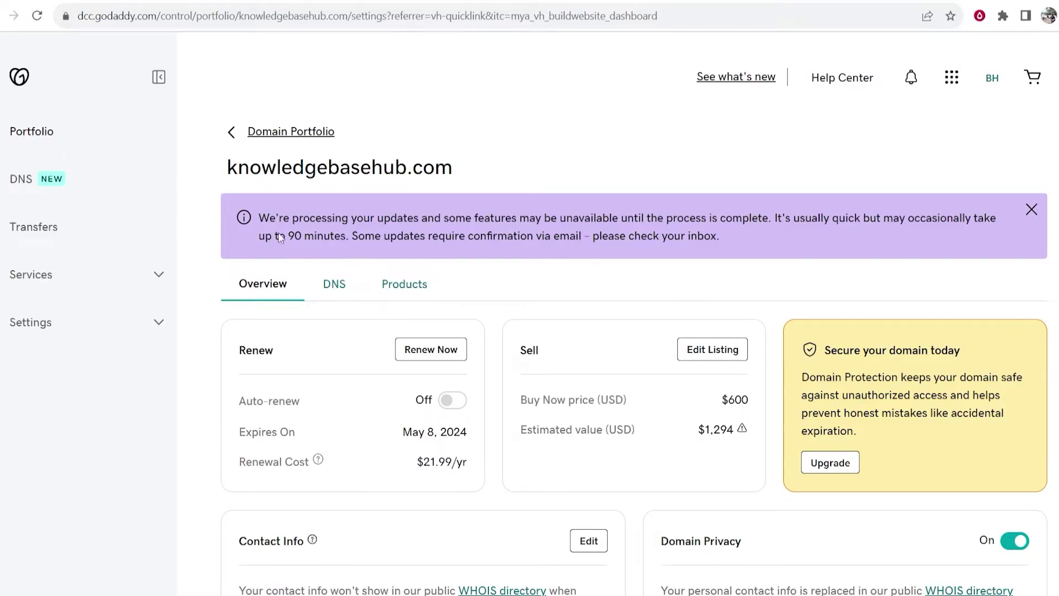
# Step: Choose Transfer to Another Registrar in GoDaddy, continue, and copy the authorization code
pyautogui.scroll(-10, 575, 281)
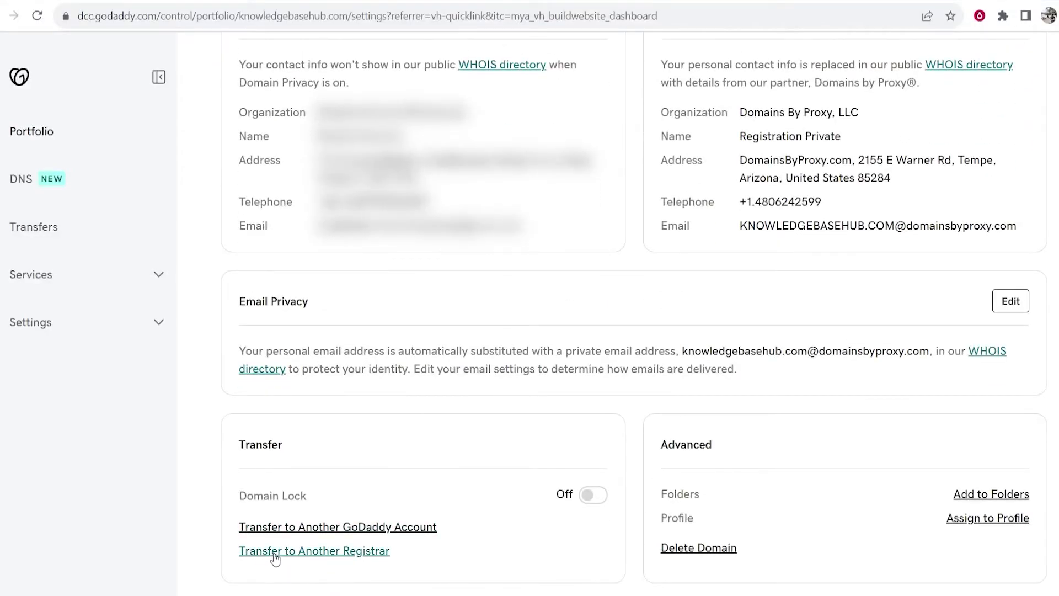
pyautogui.click(369, 553)
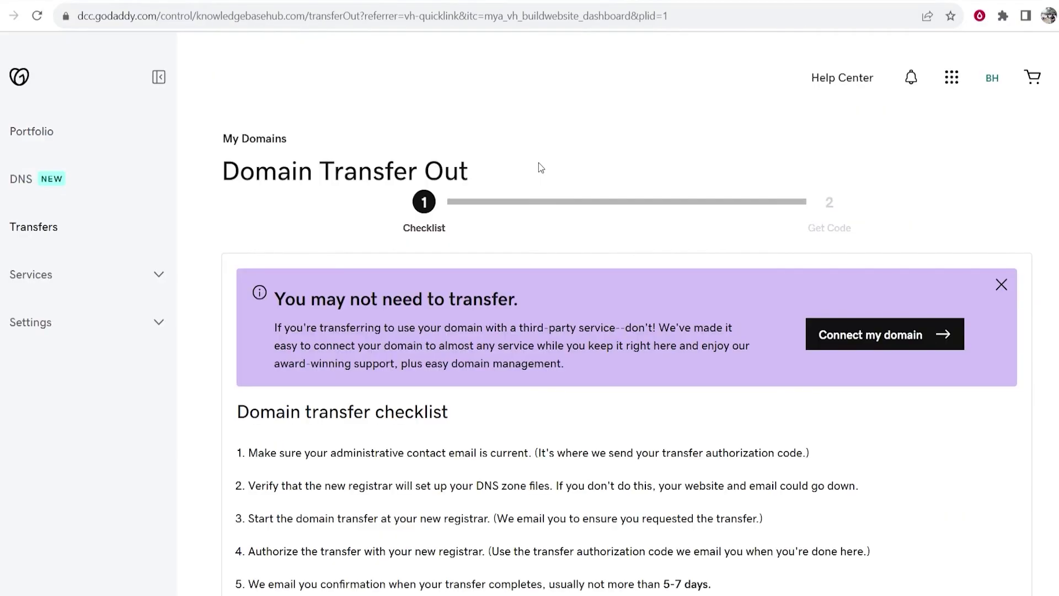
pyautogui.scroll(-3, 538, 162)
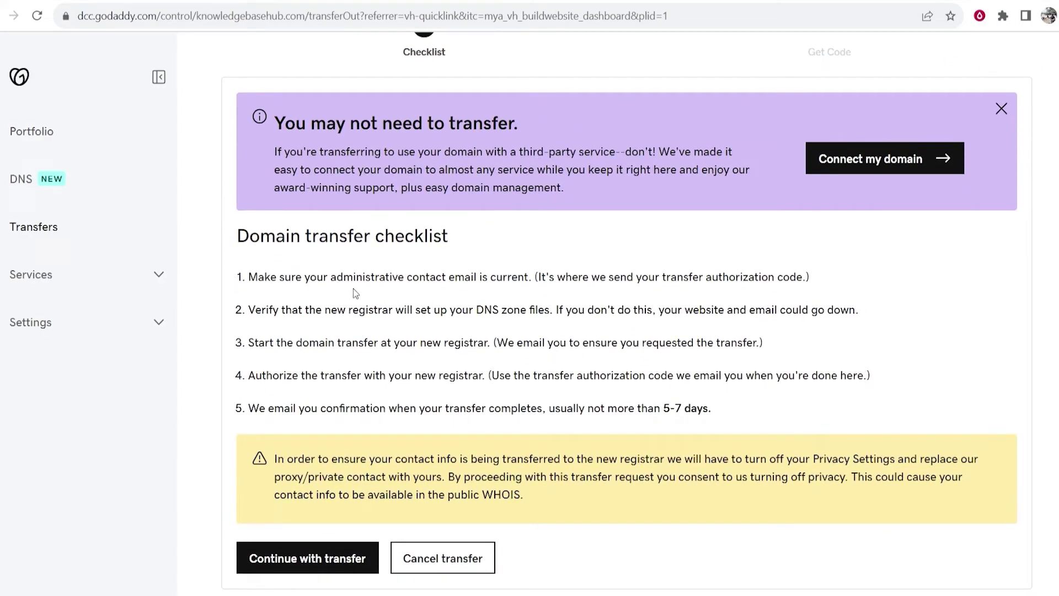
pyautogui.click(314, 564)
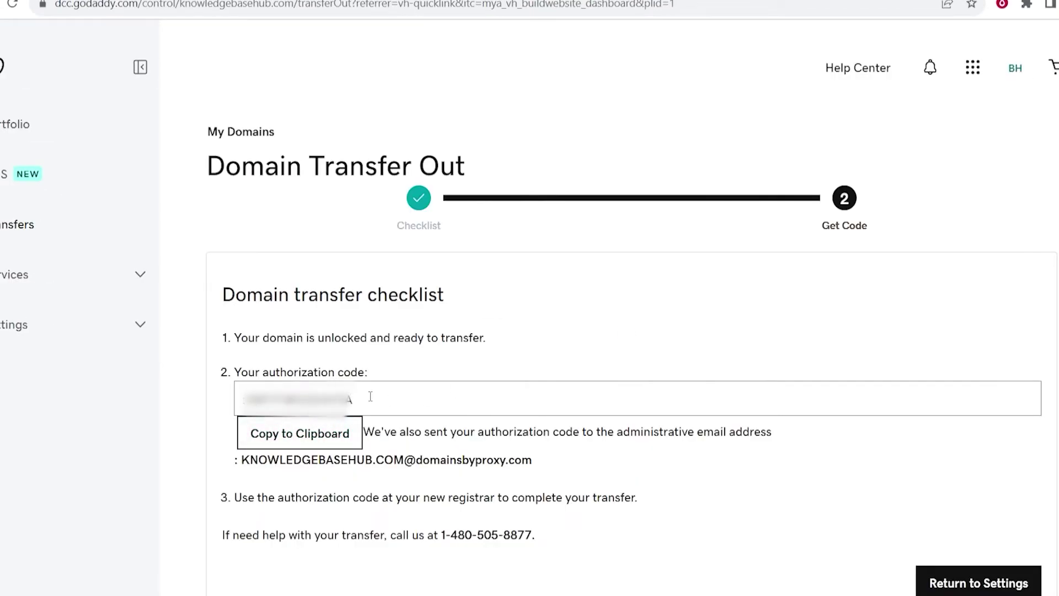
pyautogui.moveTo(368, 401); pyautogui.dragTo(245, 400)
pyautogui.click(276, 432)
# Step: Paste the GoDaddy authorization code into Hostinger's EPP Code field
pyautogui.click(318, 445)
pyautogui.click(317, 445)
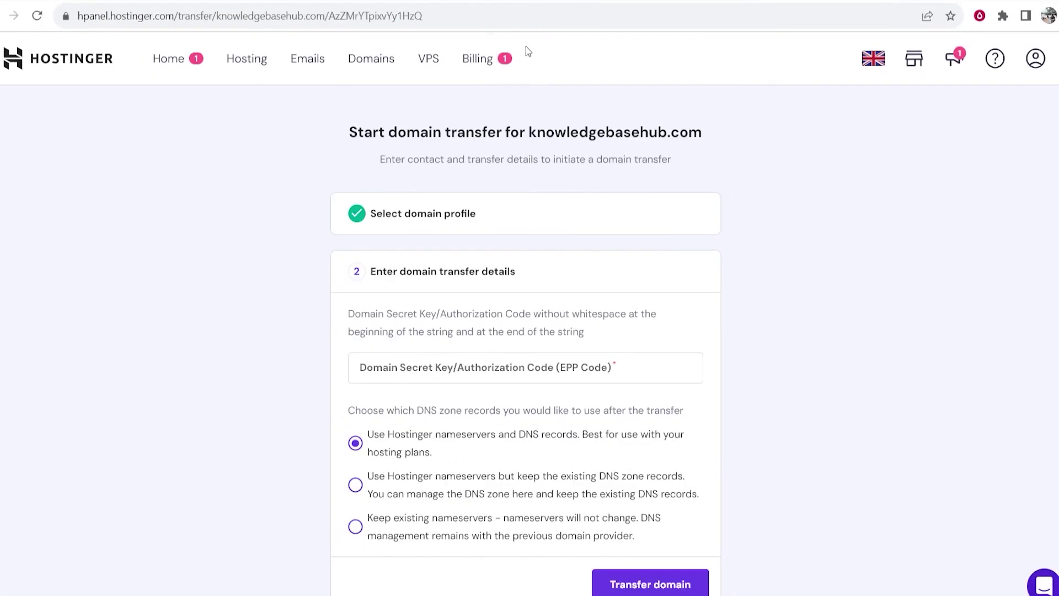
pyautogui.click(477, 370)
pyautogui.rightClick(478, 371)
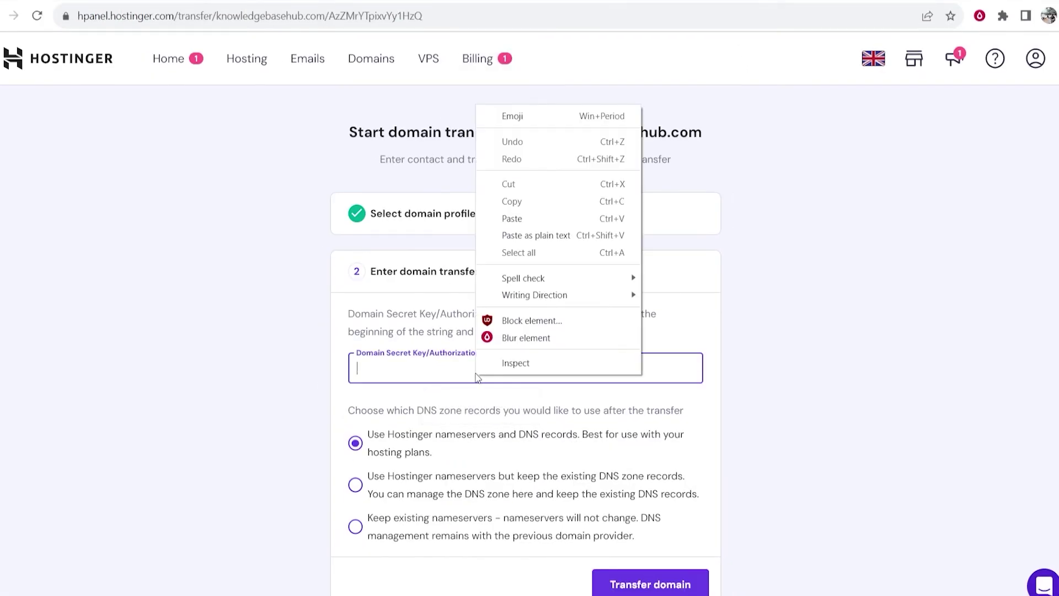
pyautogui.click(510, 218)
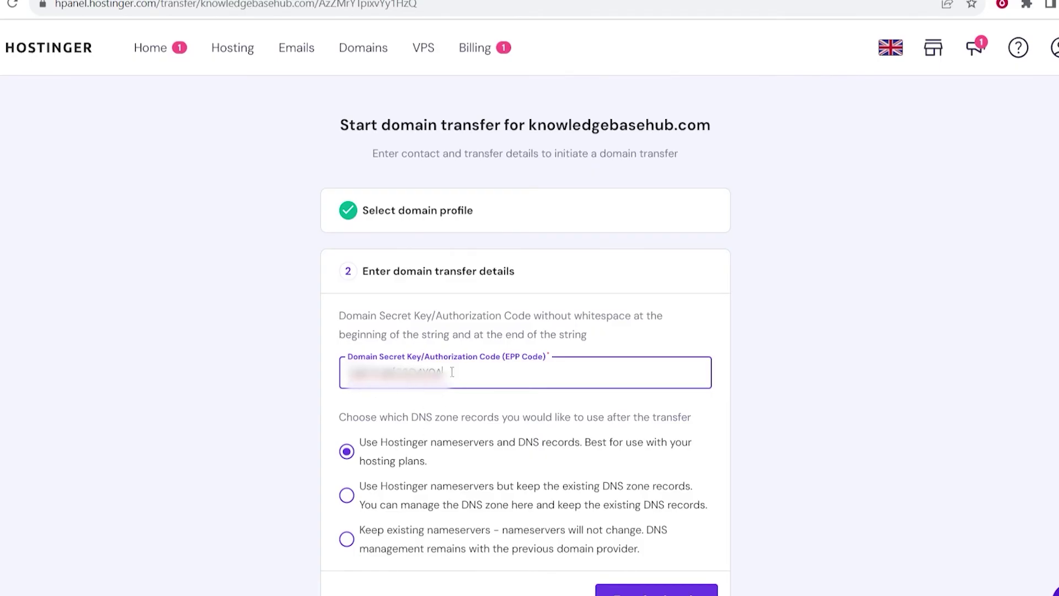
# Step: Keep Hostinger nameservers and DNS records selected and submit the domain transfer
pyautogui.scroll(-1, 425, 455)
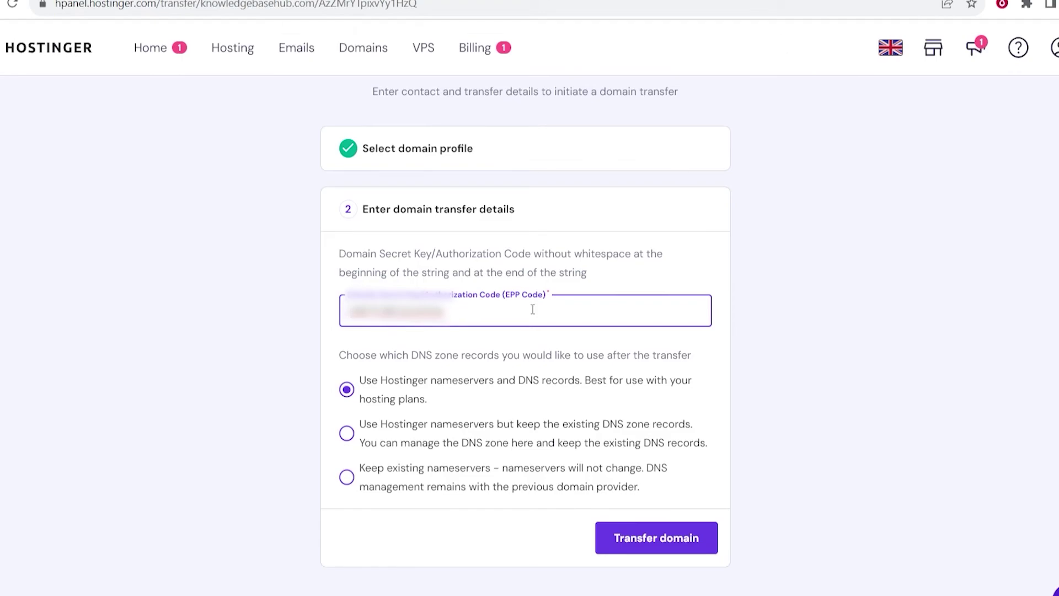
pyautogui.click(347, 476)
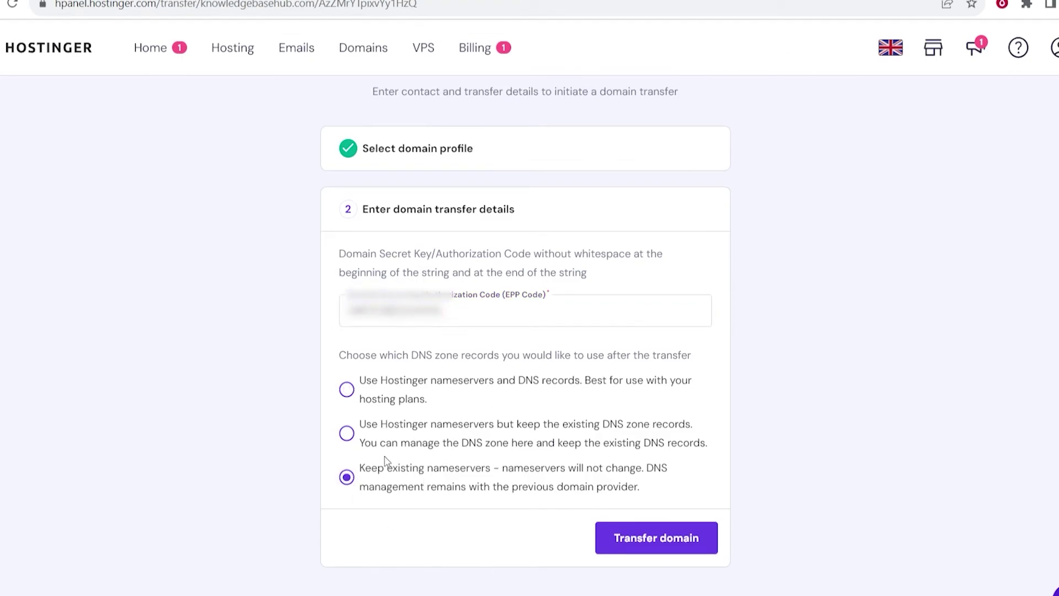
pyautogui.click(351, 391)
pyautogui.click(670, 542)
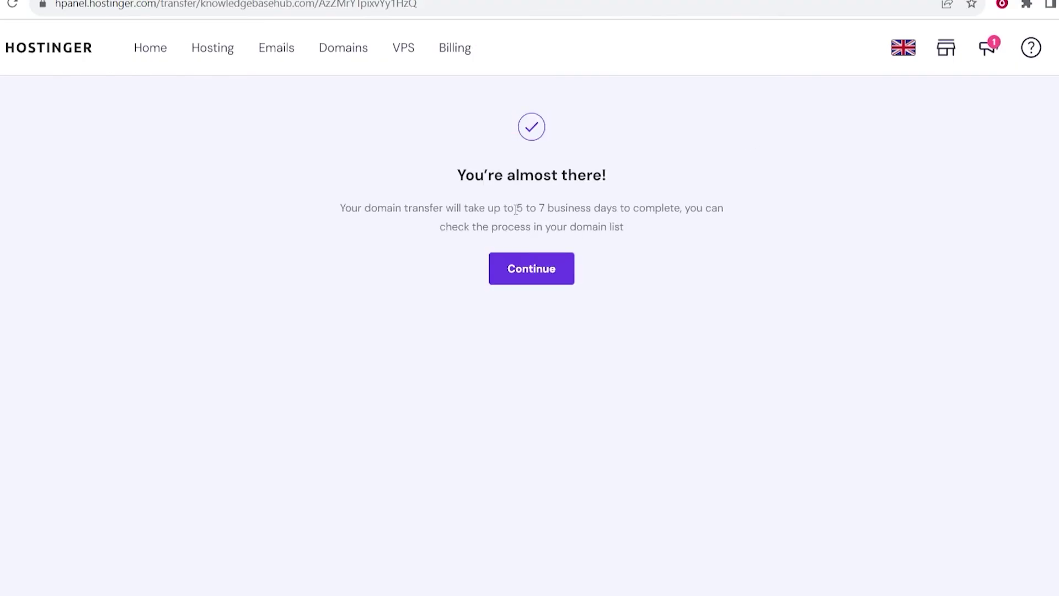
# Step: Note the 5–7 business day estimate, then confirm knowledgebasehub.com's transfer status shows Transferring
pyautogui.moveTo(516, 209); pyautogui.dragTo(619, 209)
pyautogui.click(519, 217)
pyautogui.click(531, 265)
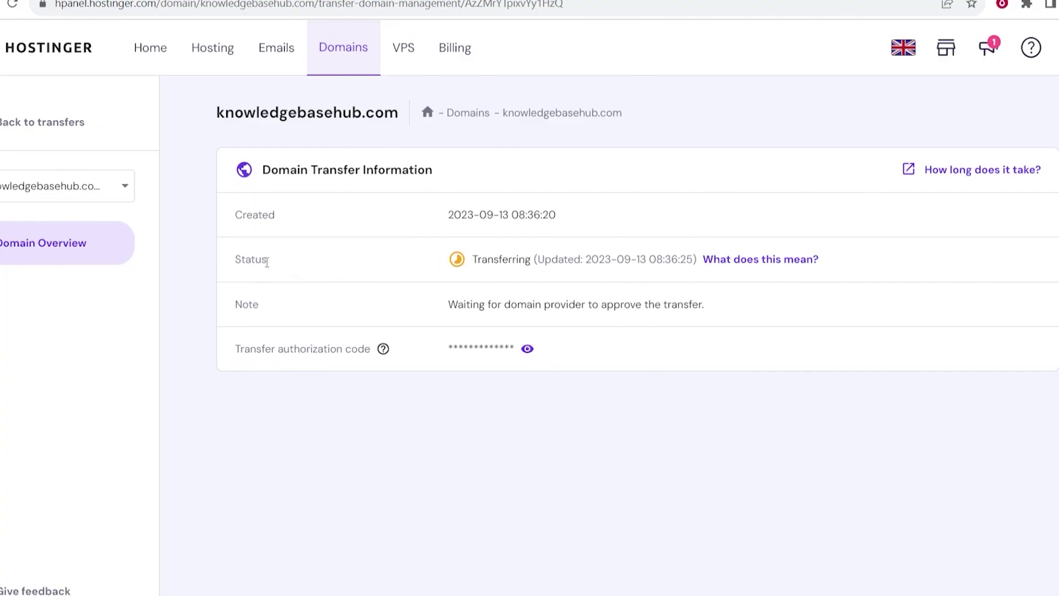
pyautogui.moveTo(241, 263); pyautogui.dragTo(540, 259)
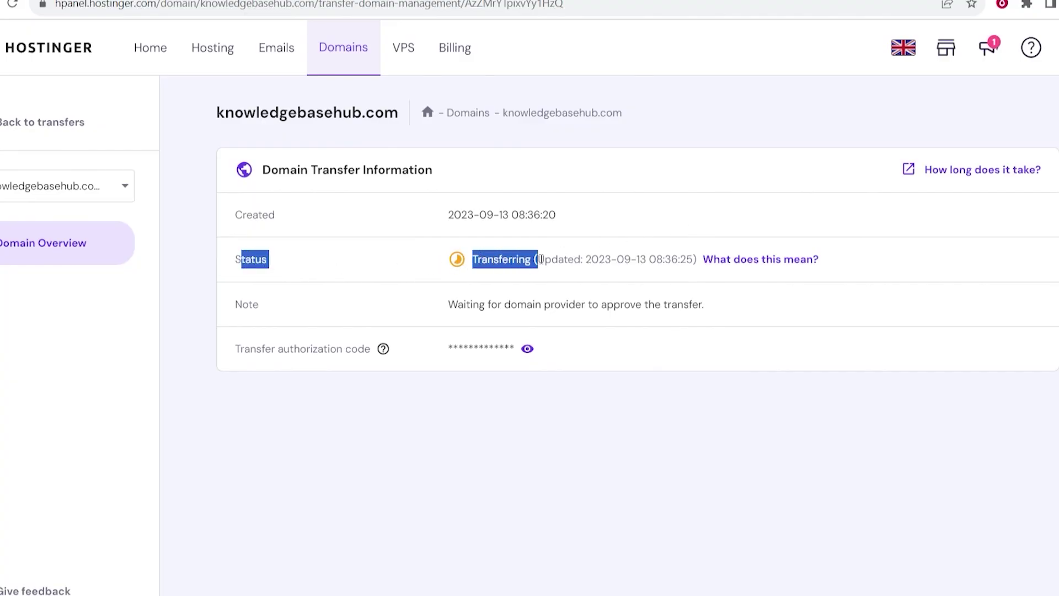
pyautogui.click(542, 264)
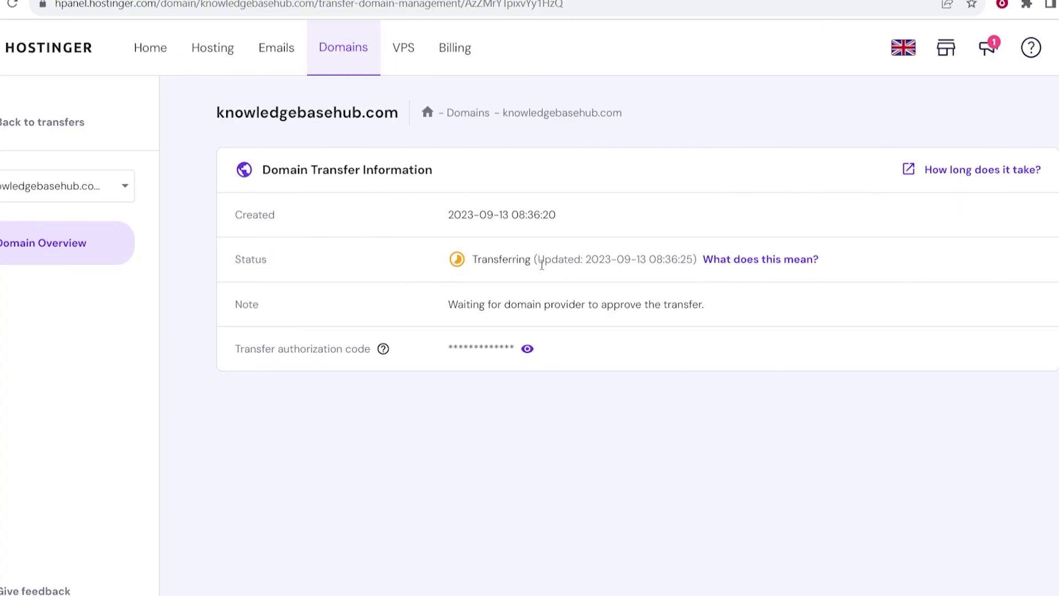